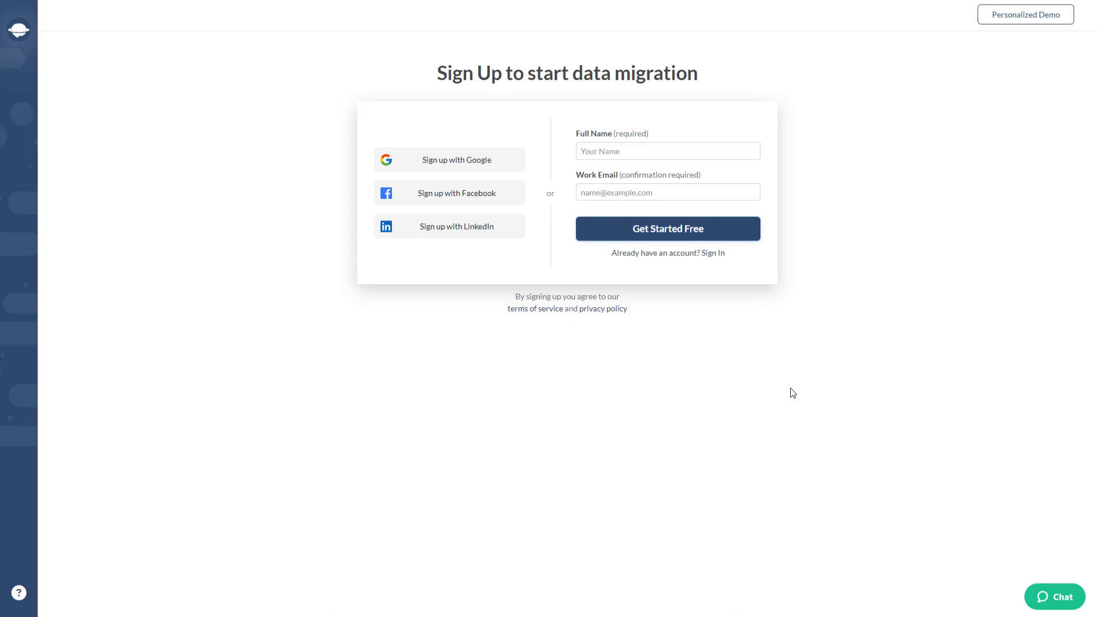
Sign up with a full name and work email, then confirm the email address.
left_click(640, 151)
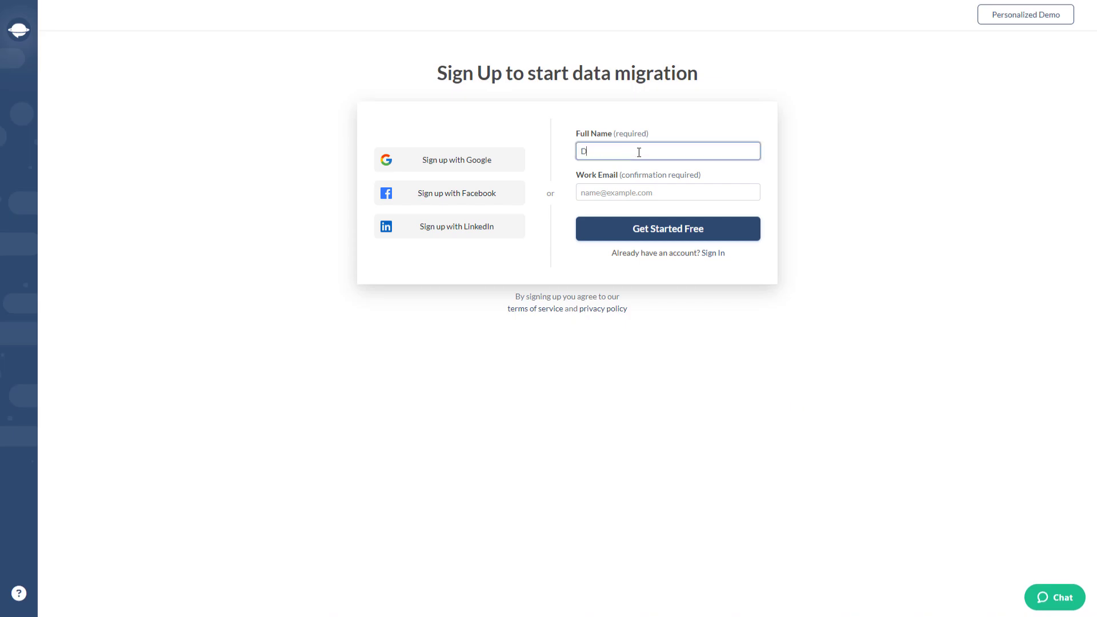
left_click(602, 195)
left_click(637, 231)
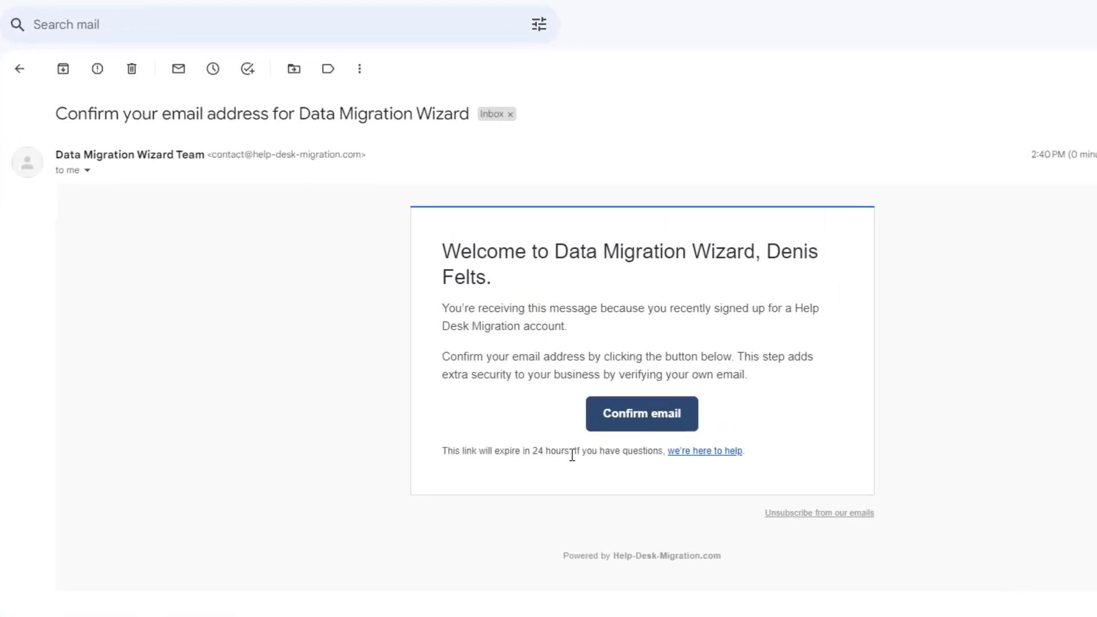
left_click(632, 419)
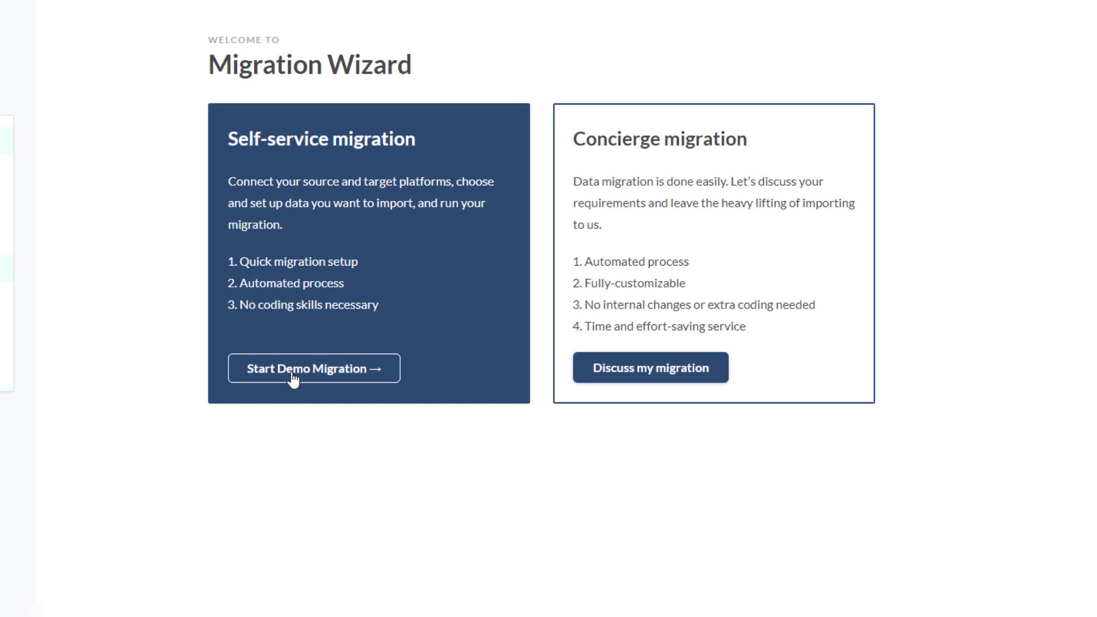
Start the self-service demo migration.
left_click(293, 377)
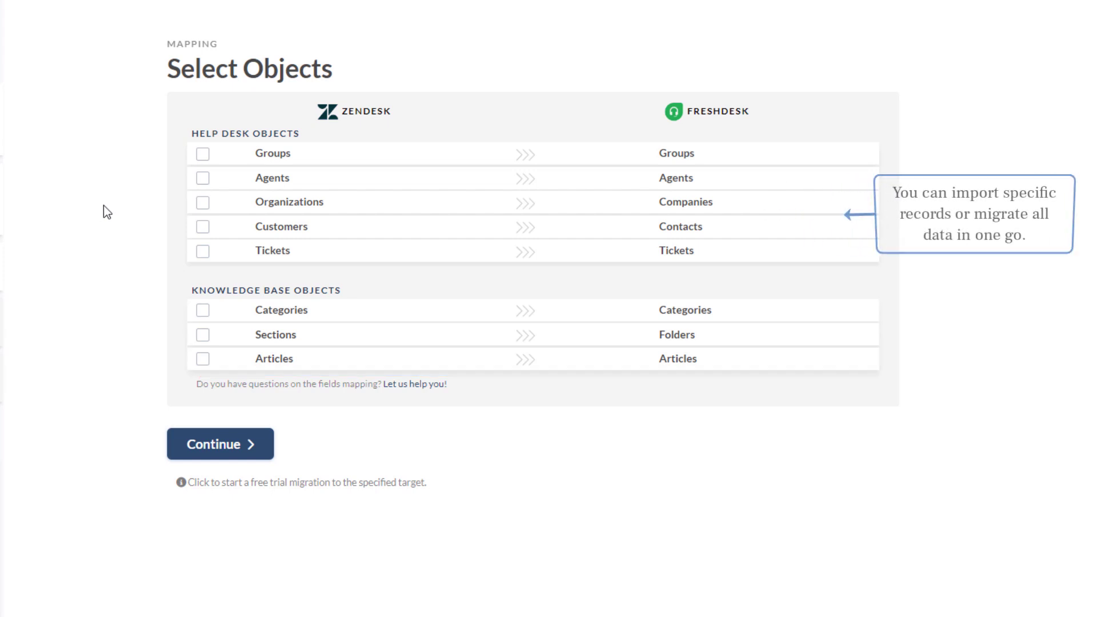
Select Groups, Agents, Categories and Sections as objects to migrate.
left_click(202, 160)
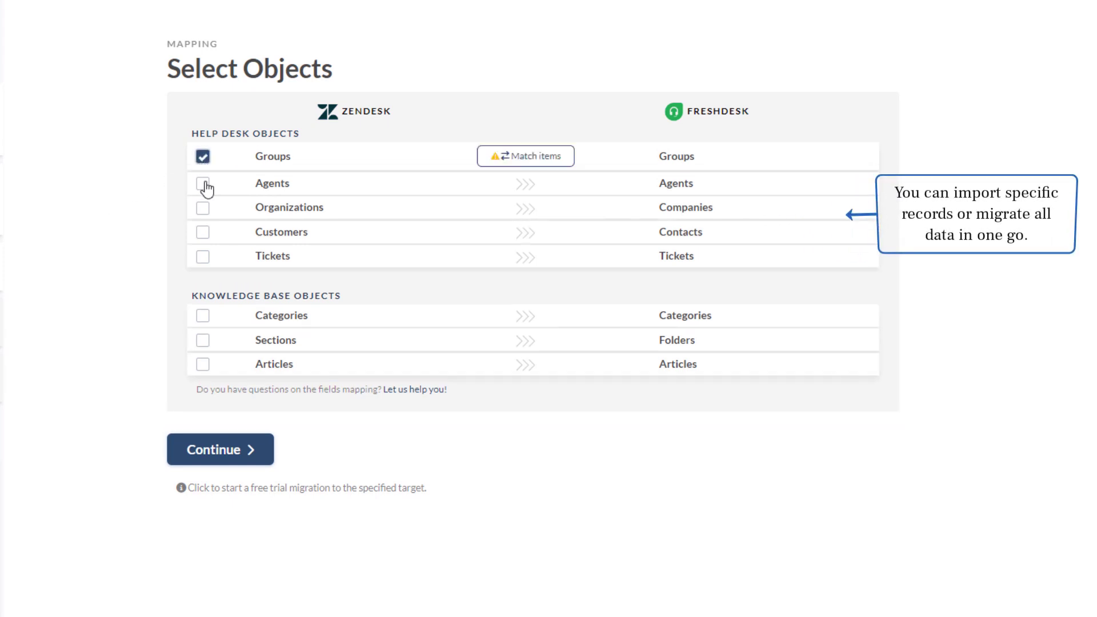
left_click(204, 184)
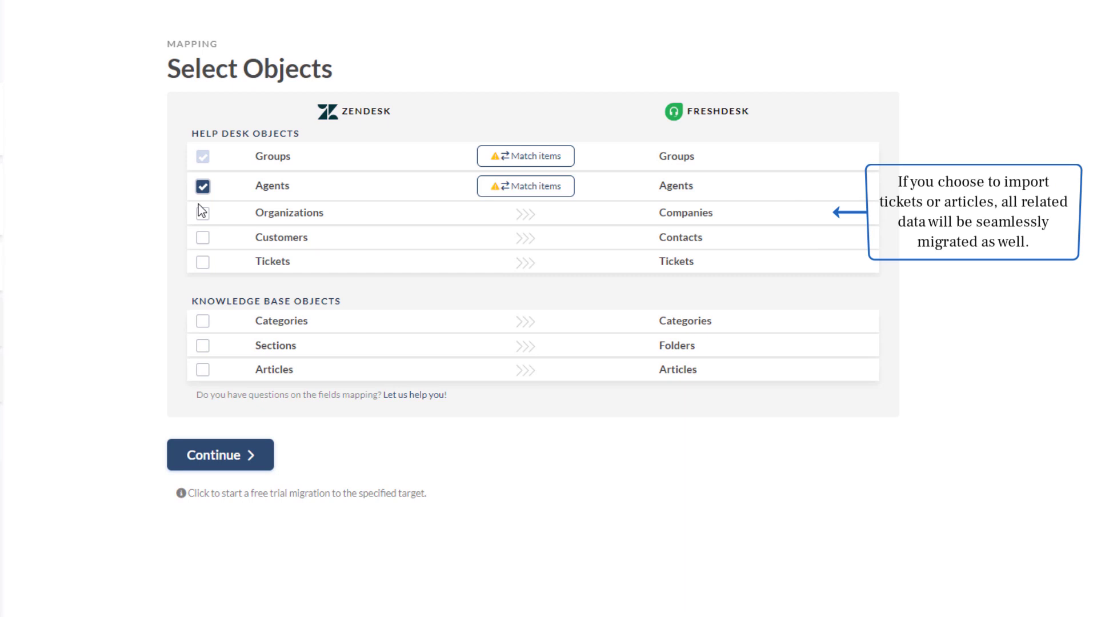
left_click(202, 322)
left_click(204, 346)
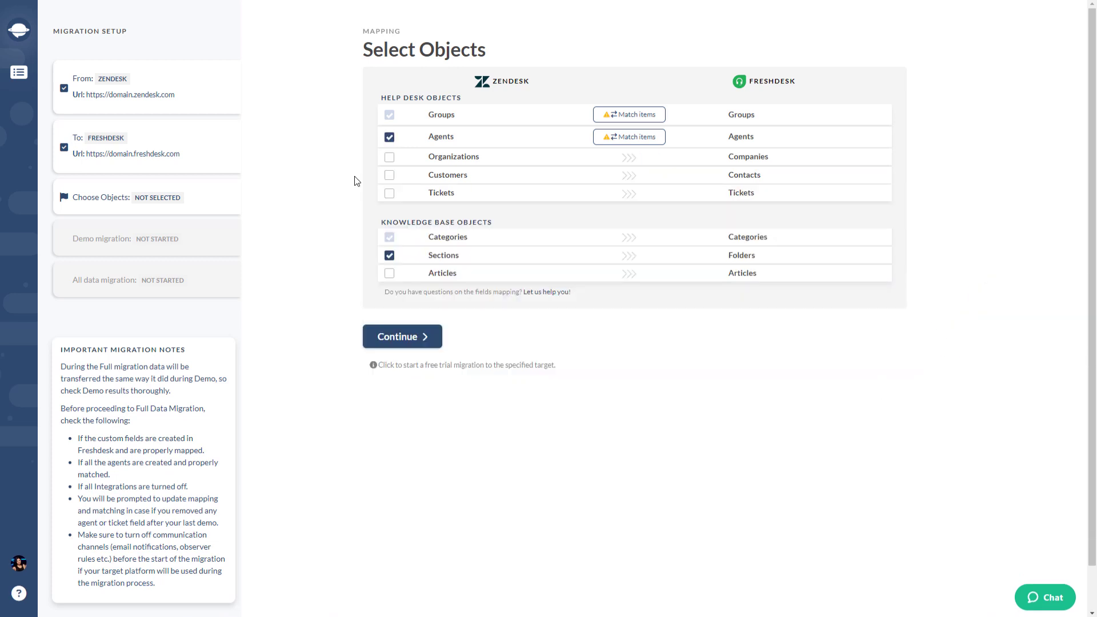
Match Admin to Admins, IT to Escalations and Support to Sales, keeping Admins as default group.
left_click(606, 118)
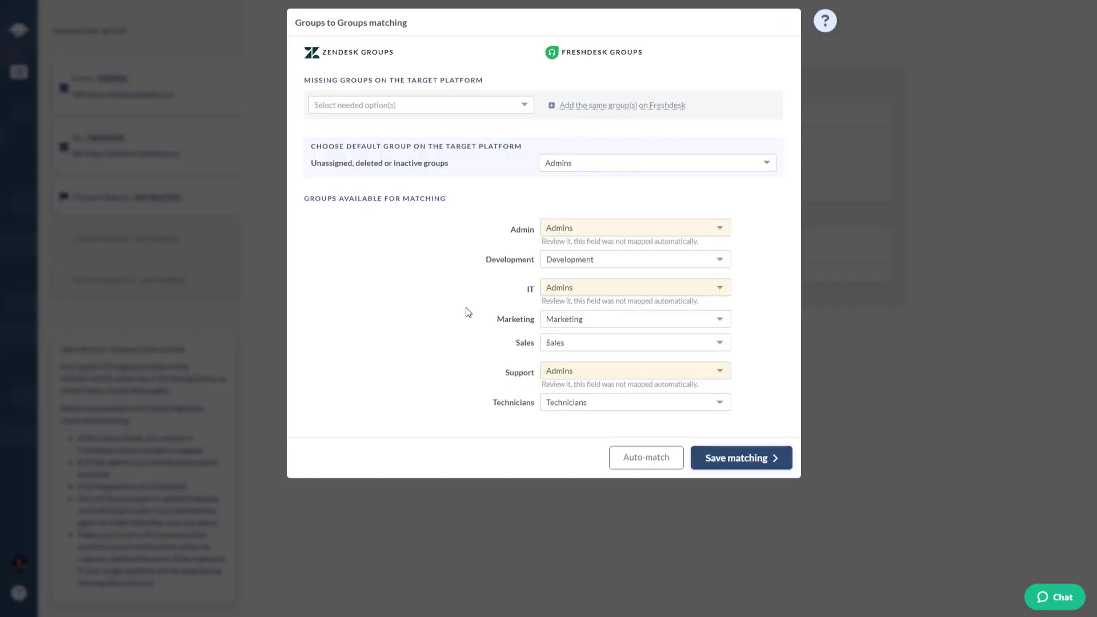
left_click(634, 227)
left_click(571, 269)
left_click(634, 275)
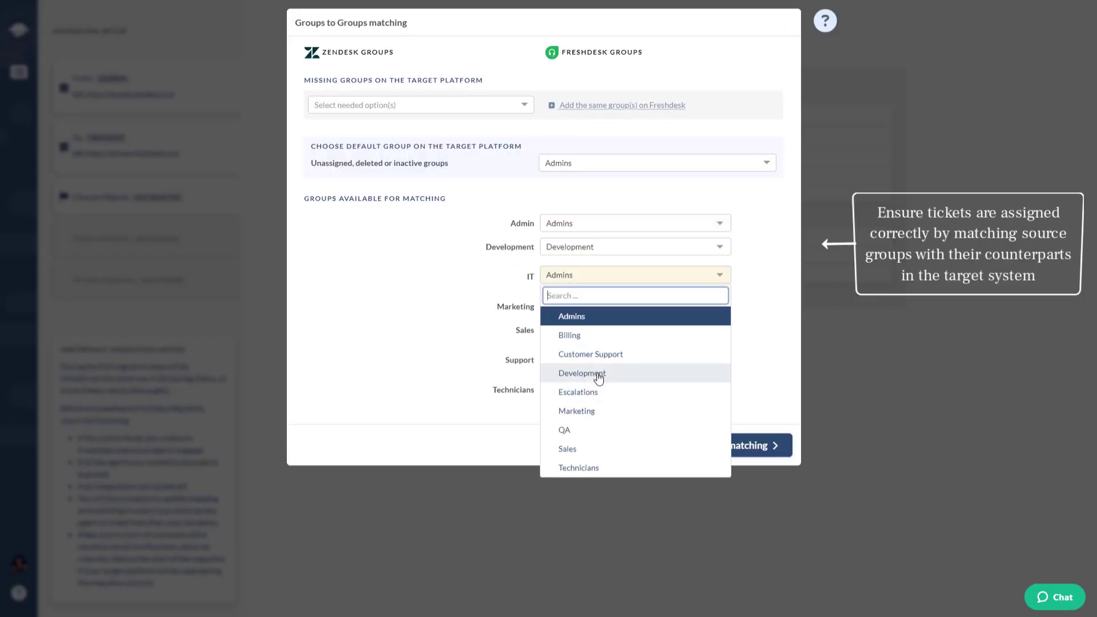
left_click(594, 392)
left_click(566, 345)
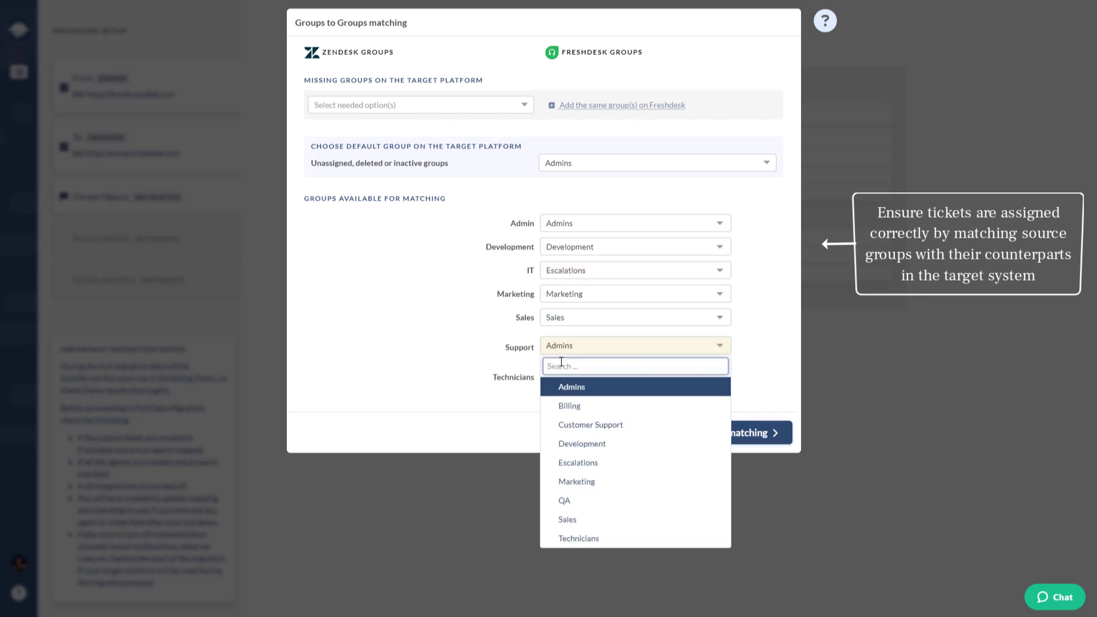
left_click(577, 519)
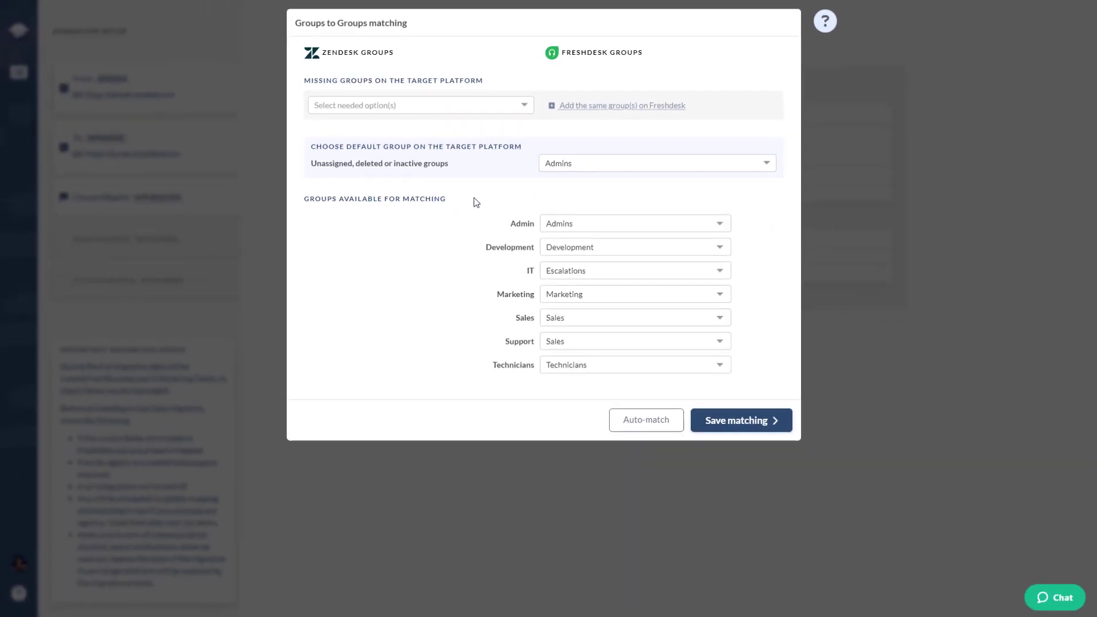
left_click(572, 167)
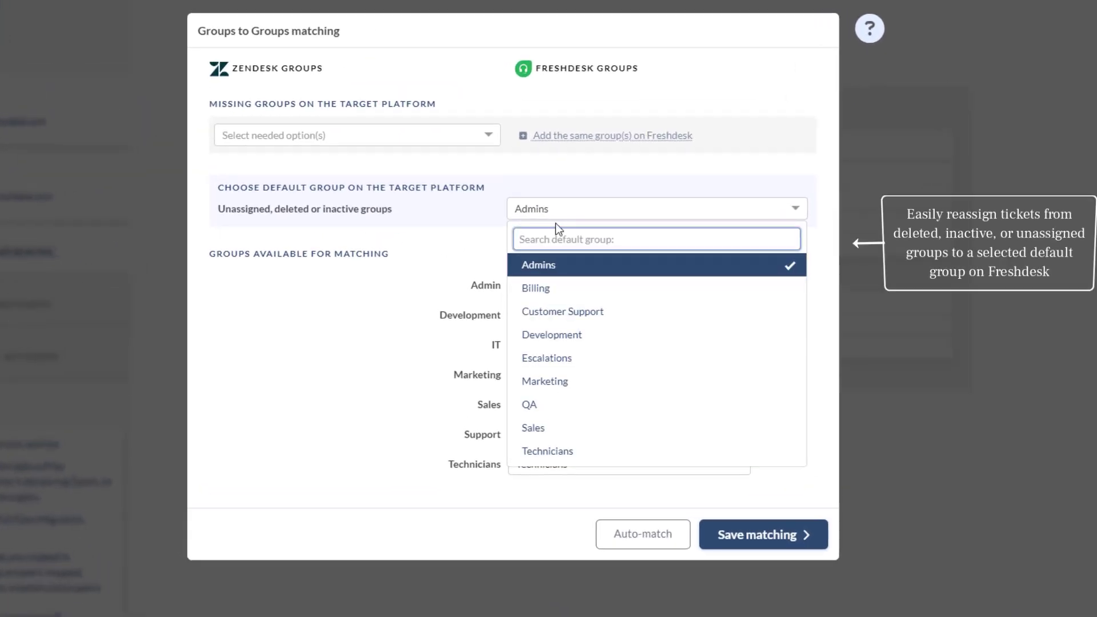
left_click(564, 266)
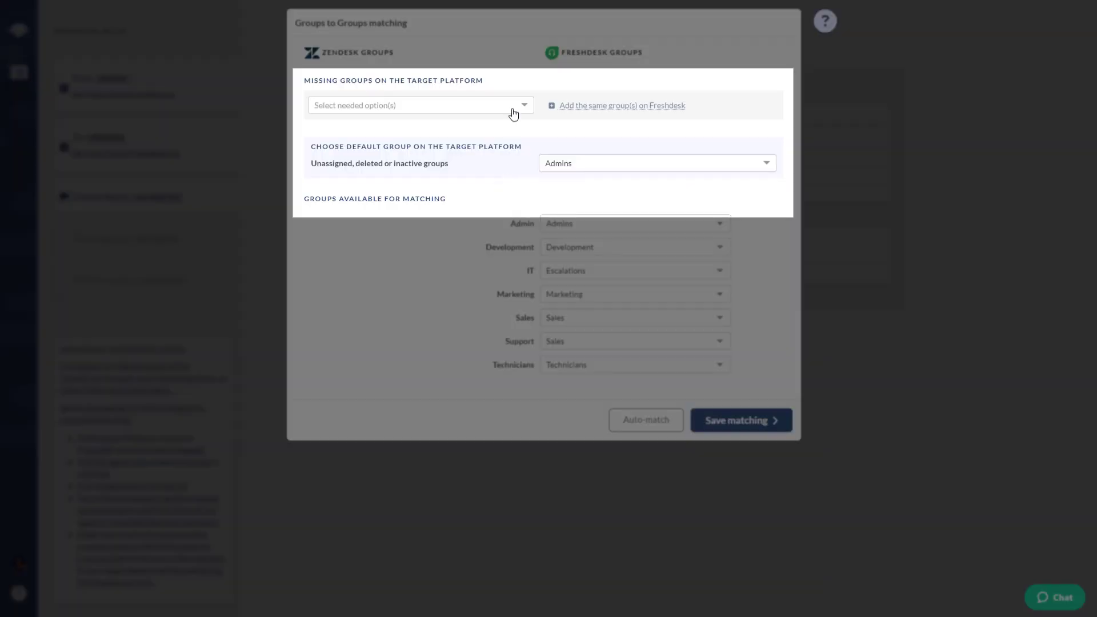
Create the missing Support group on Freshdesk.
left_click(513, 113)
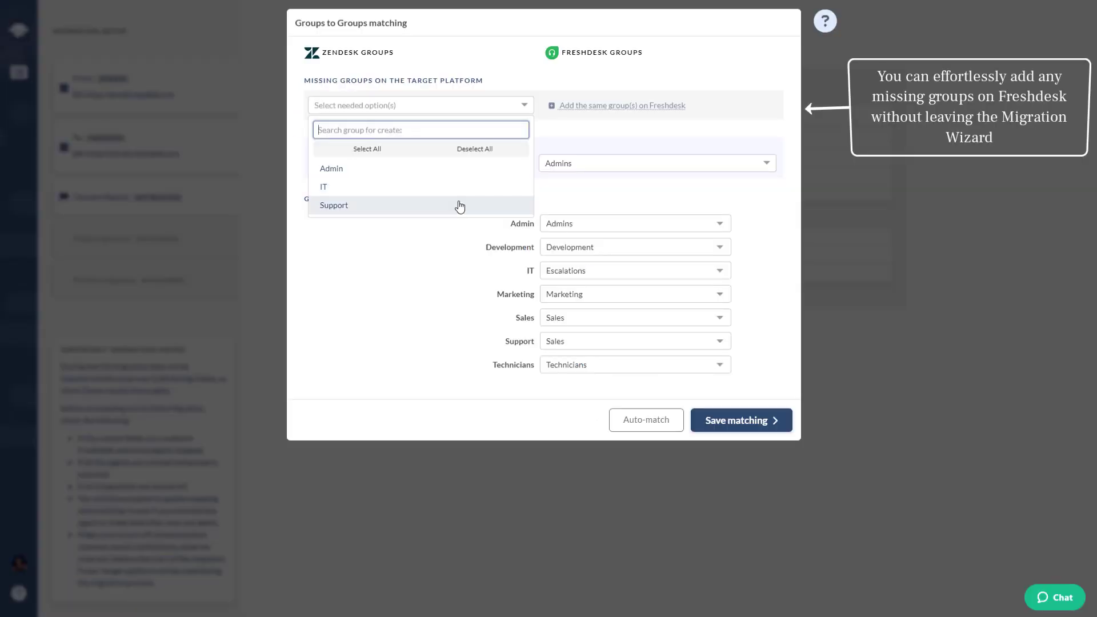
left_click(460, 205)
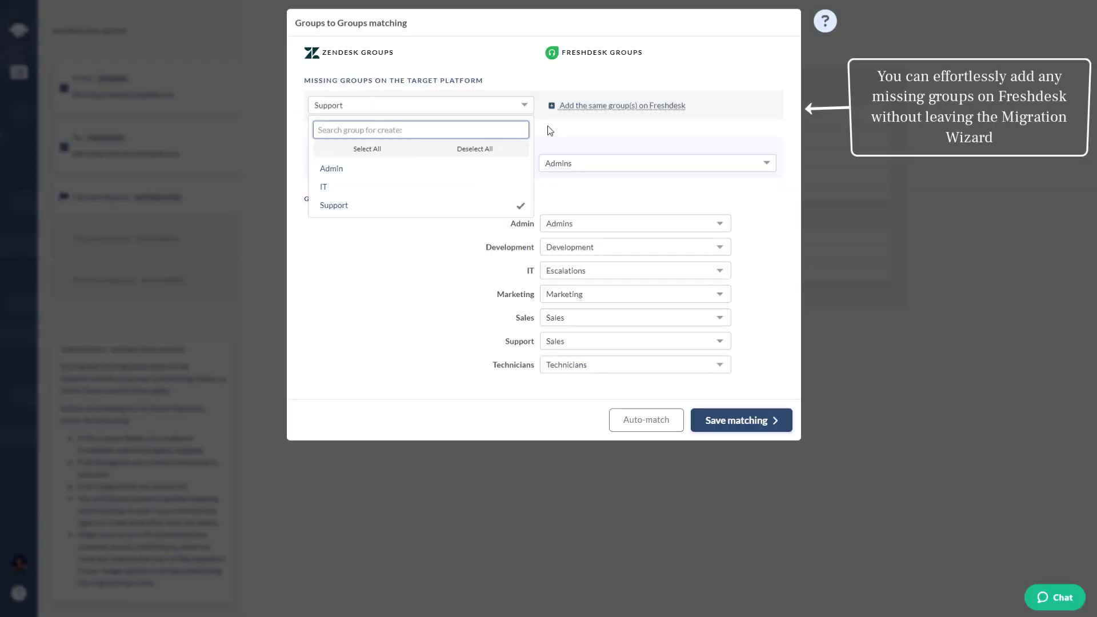
left_click(588, 111)
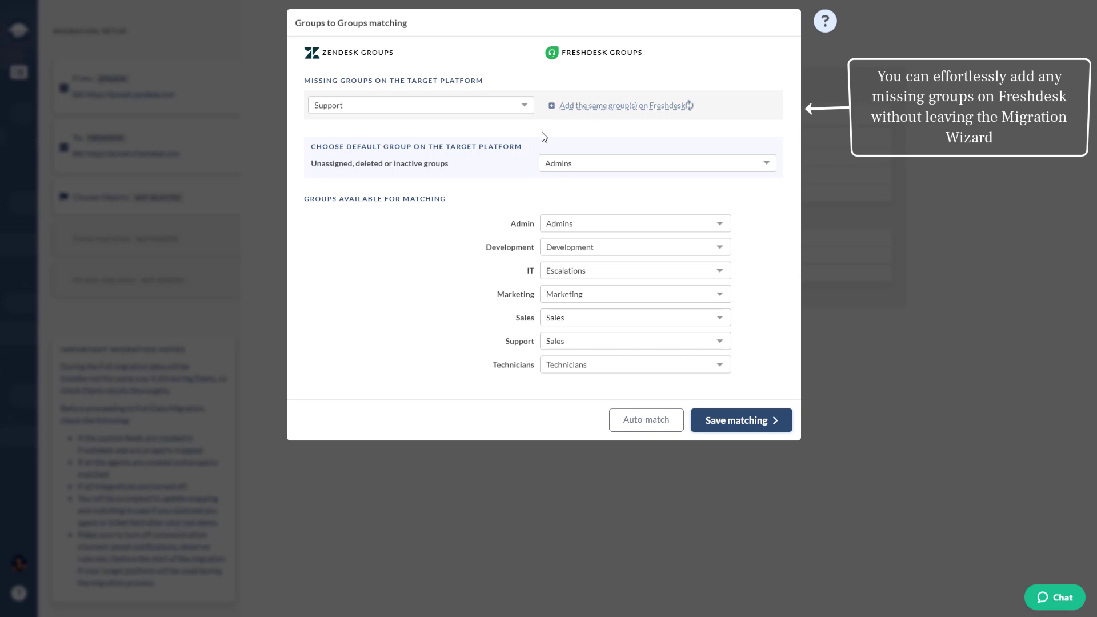
Match both Admin and IT to Admins and save the group matching.
left_click(560, 231)
left_click(574, 268)
left_click(570, 277)
left_click(579, 321)
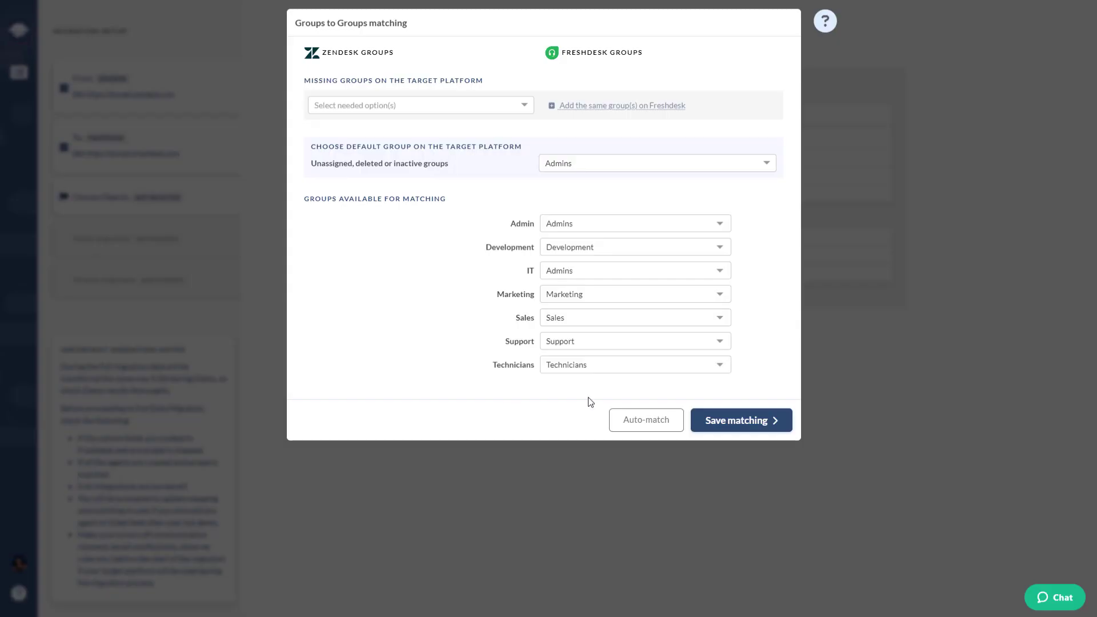
left_click(733, 421)
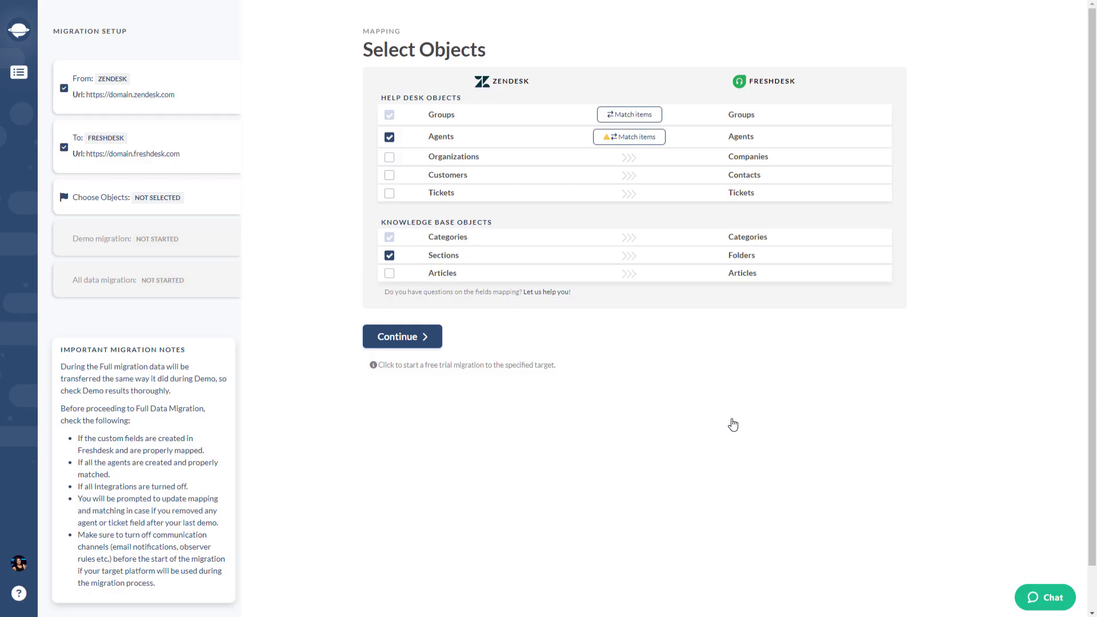
Open the Agents to Agents matching showing the five paired agents.
left_click(619, 142)
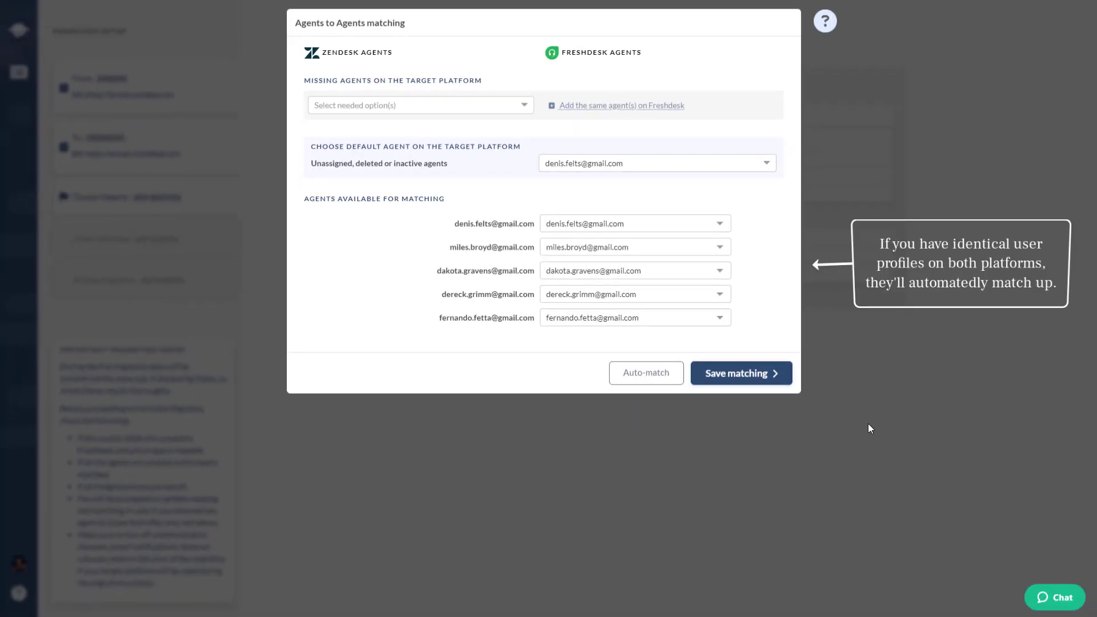
Save the agent matching and include Organizations, bringing up their company field mapping.
left_click(740, 374)
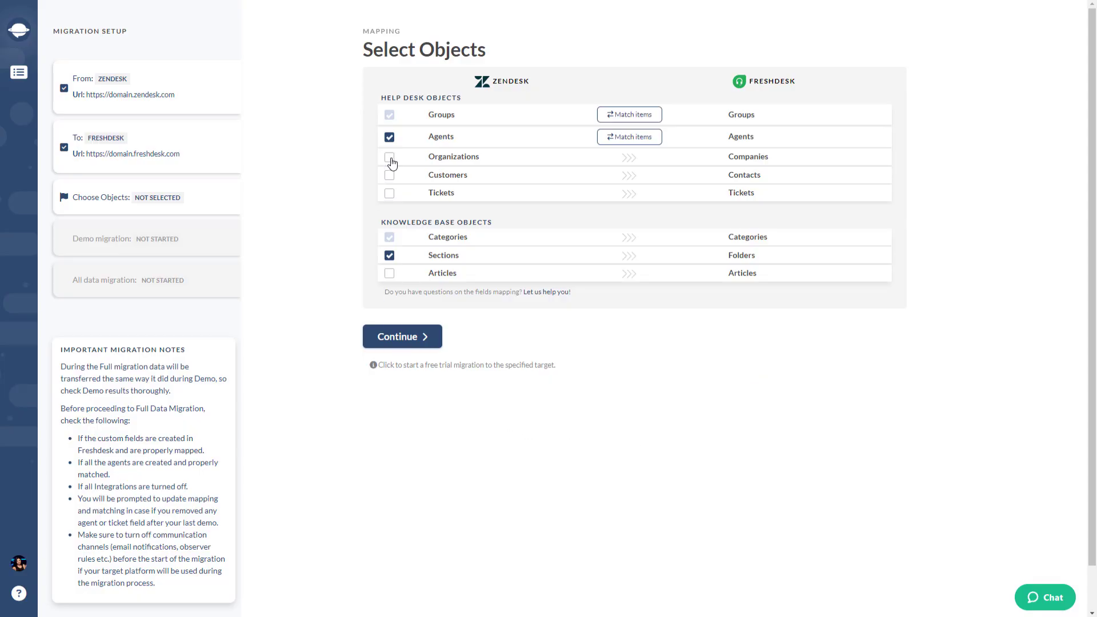
left_click(390, 159)
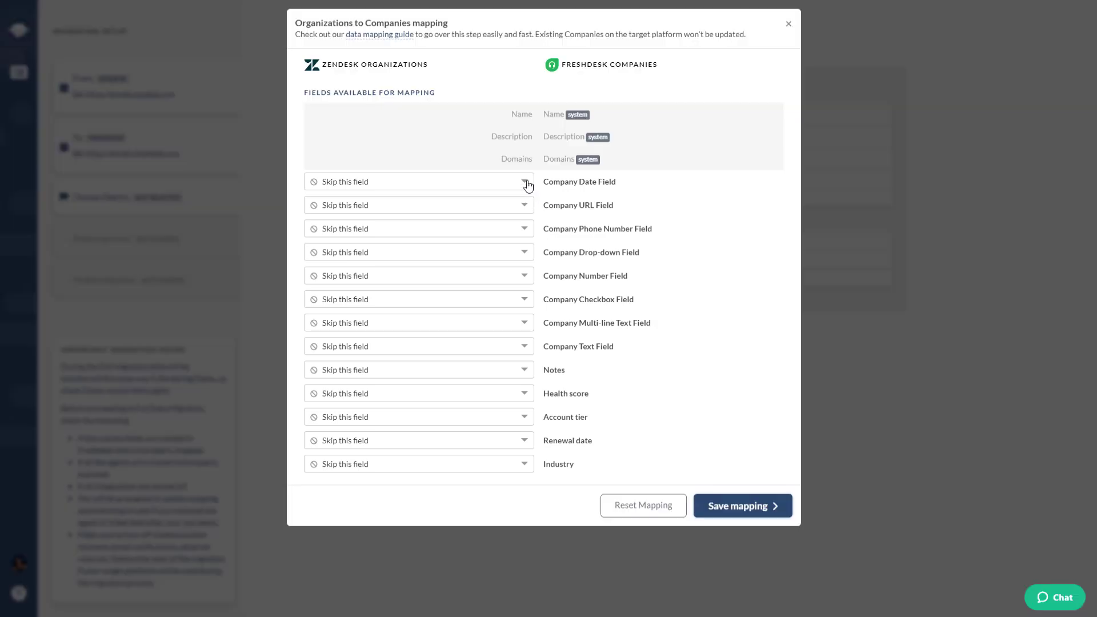
Map the company Date, Phone Number and Drop-down fields, with drop-down values 1 and 2.
left_click(524, 182)
left_click(448, 281)
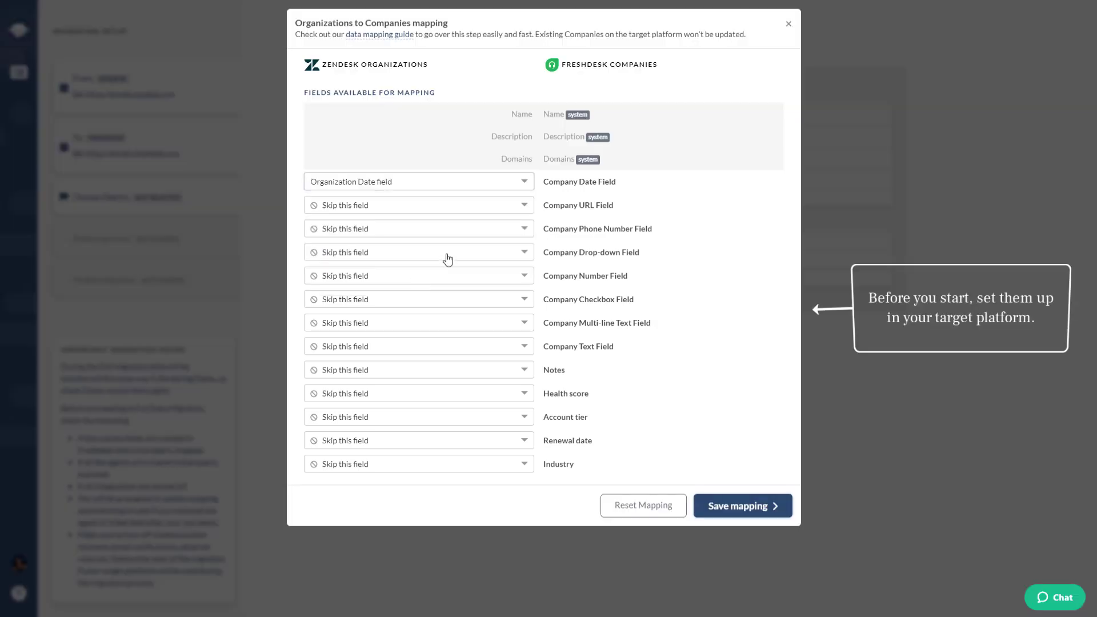
left_click(502, 232)
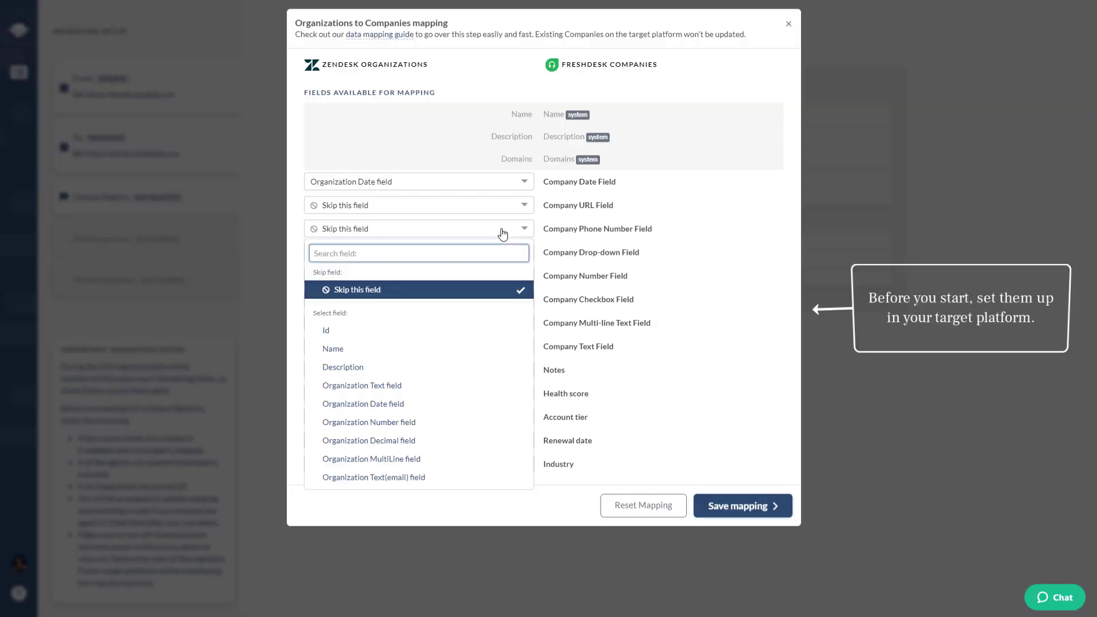
left_click(406, 424)
left_click(476, 251)
left_click(451, 393)
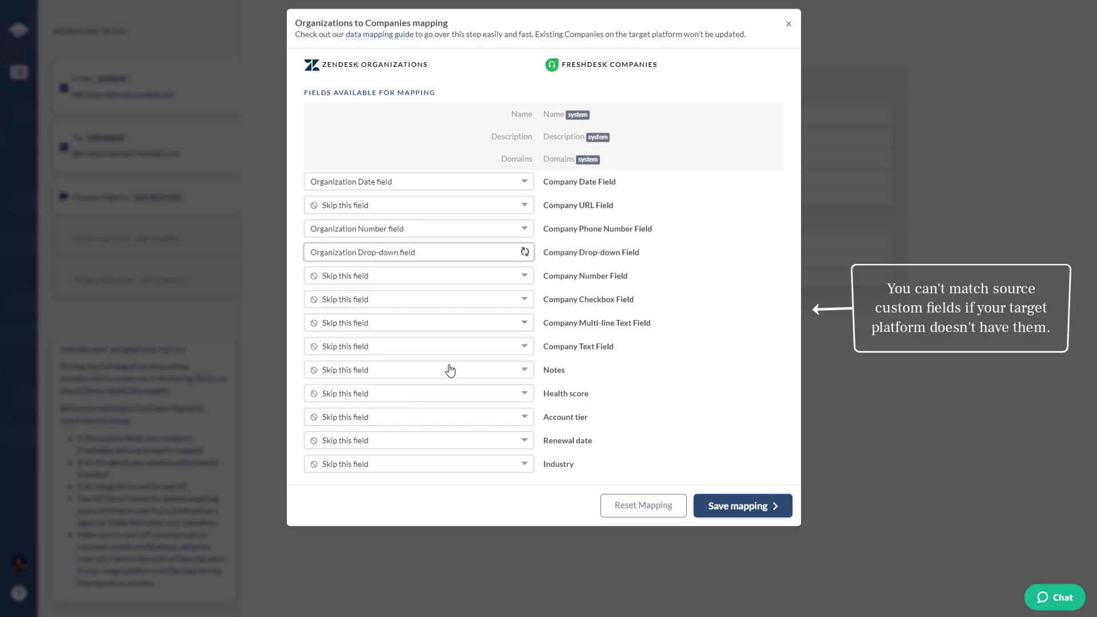
left_click(554, 298)
left_click(557, 340)
left_click(554, 320)
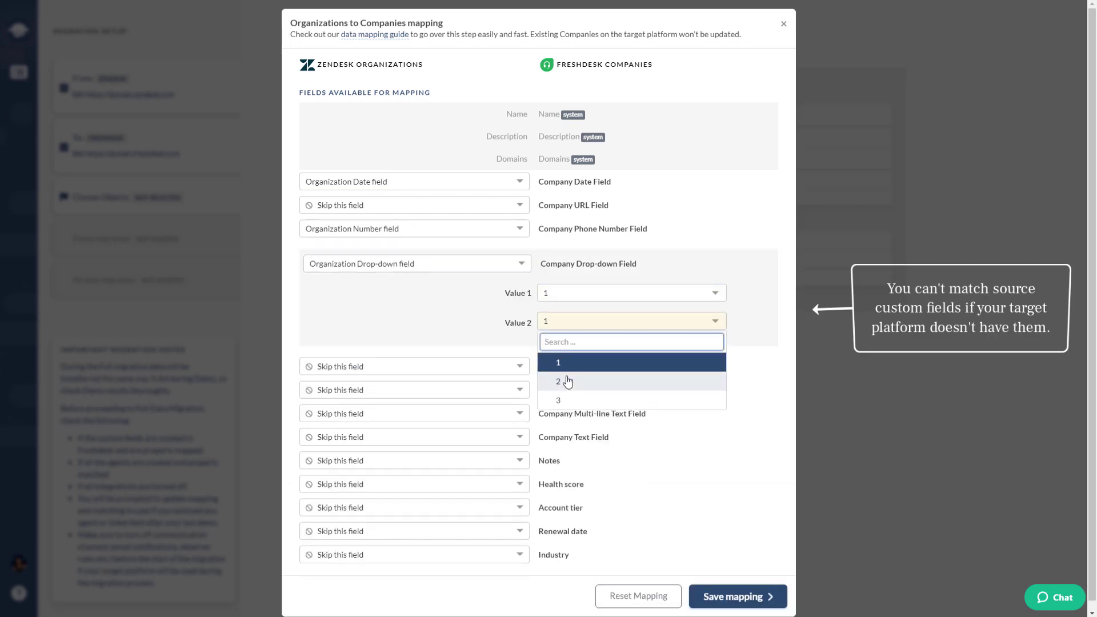
left_click(566, 380)
Map the company Number, Checkbox, Multi-line Text and Text fields to their organization fields.
left_click(526, 366)
left_click(409, 456)
left_click(491, 382)
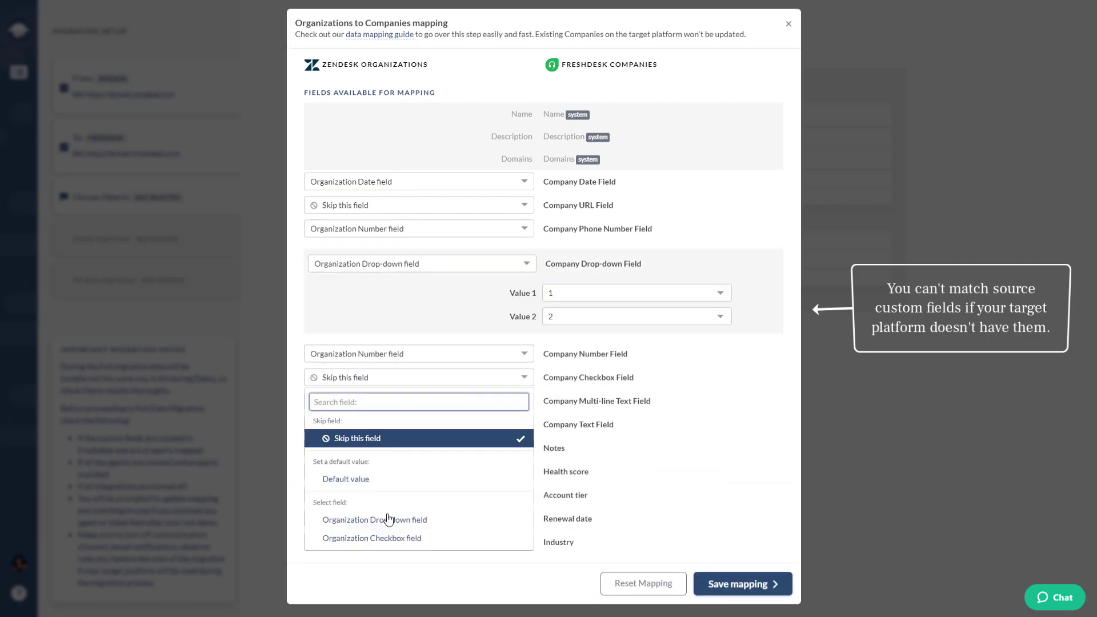
left_click(388, 537)
scroll(497, 425, "down", 1)
left_click(495, 405)
left_click(422, 371)
left_click(482, 430)
left_click(402, 313)
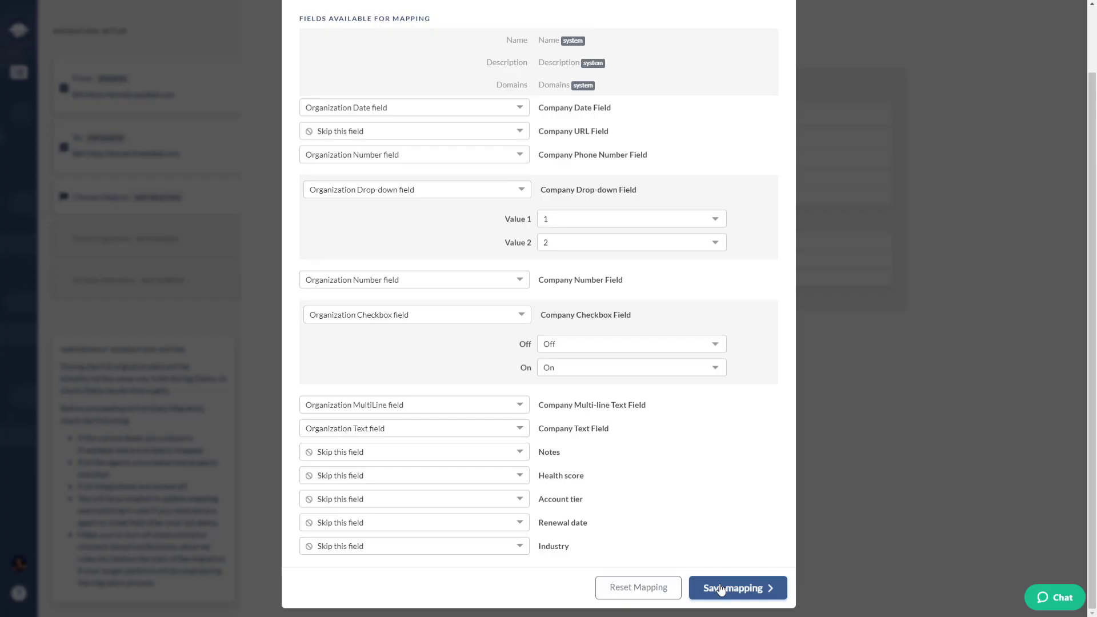
Save the organization mapping, include Customers with saved contact mapping, and add Tickets.
left_click(721, 589)
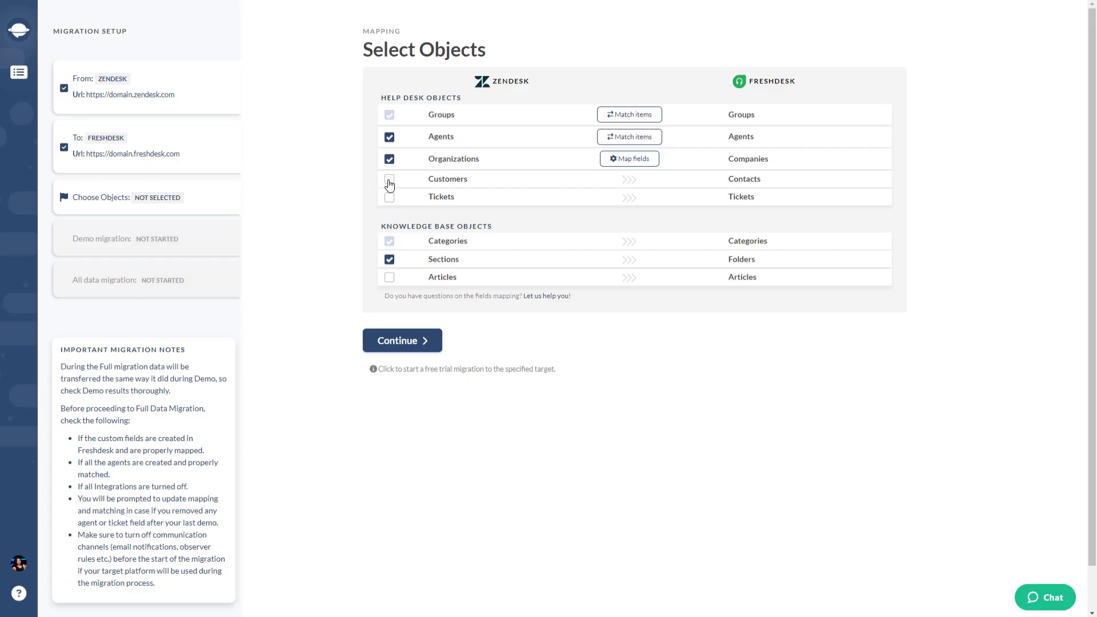
left_click(388, 182)
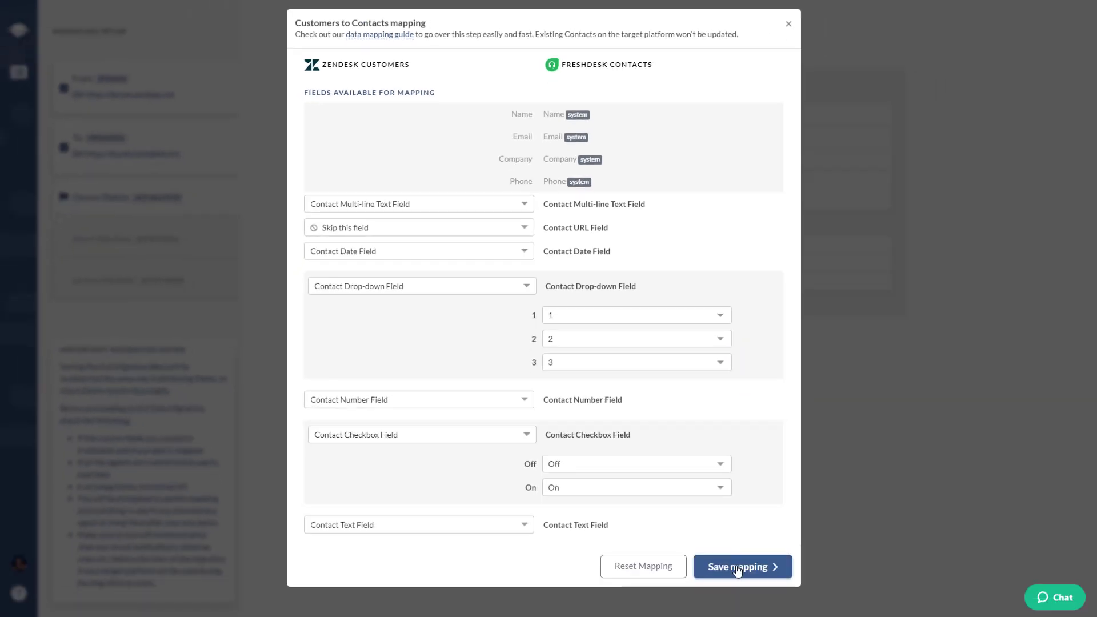
left_click(737, 566)
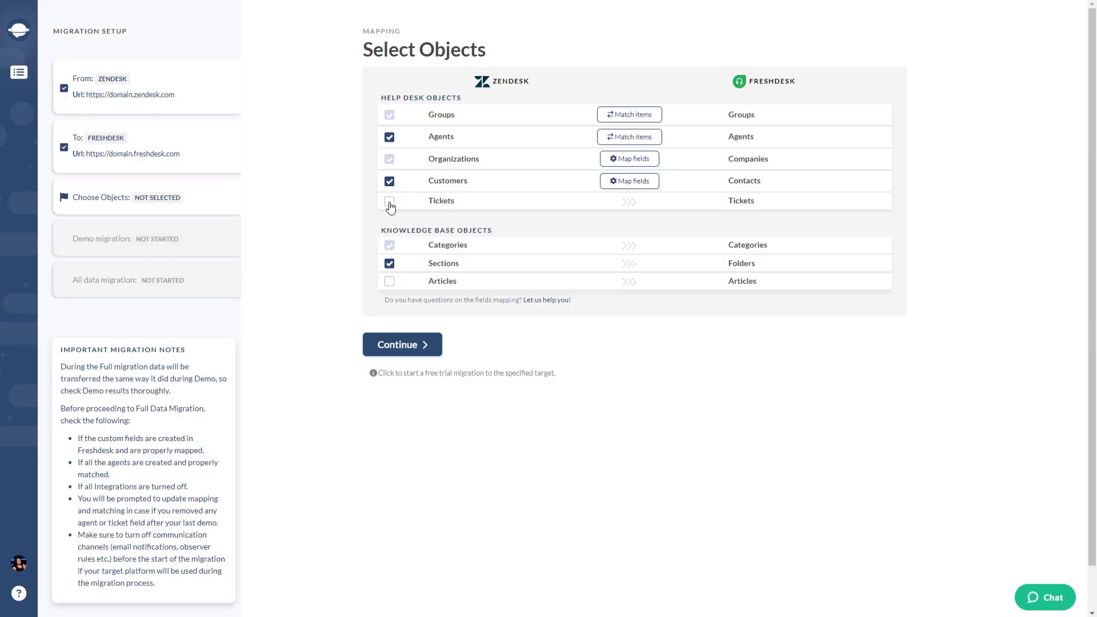
left_click(390, 205)
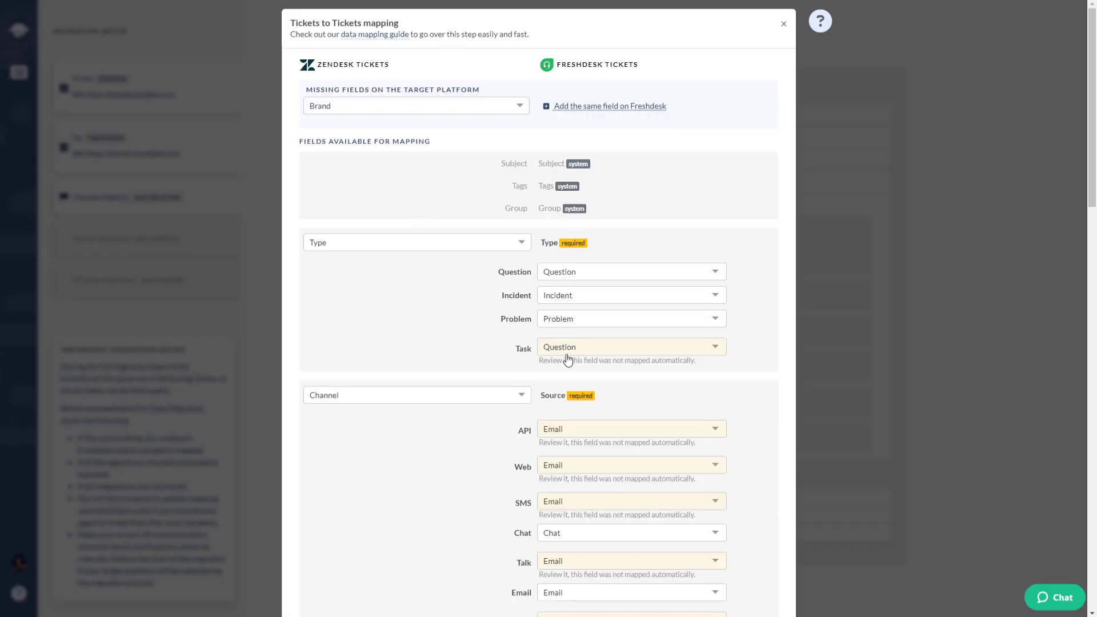
Map Task to Feature Request; API→Portal, Web→Phone, SMS→Whatsapp, Talk→Chat, System→Feedback Widget, Mobile→Phone, Twitter→Chat.
left_click(571, 348)
left_click(589, 449)
scroll(589, 449, "down", 3)
left_click(572, 239)
left_click(566, 299)
left_click(571, 262)
left_click(567, 341)
left_click(559, 295)
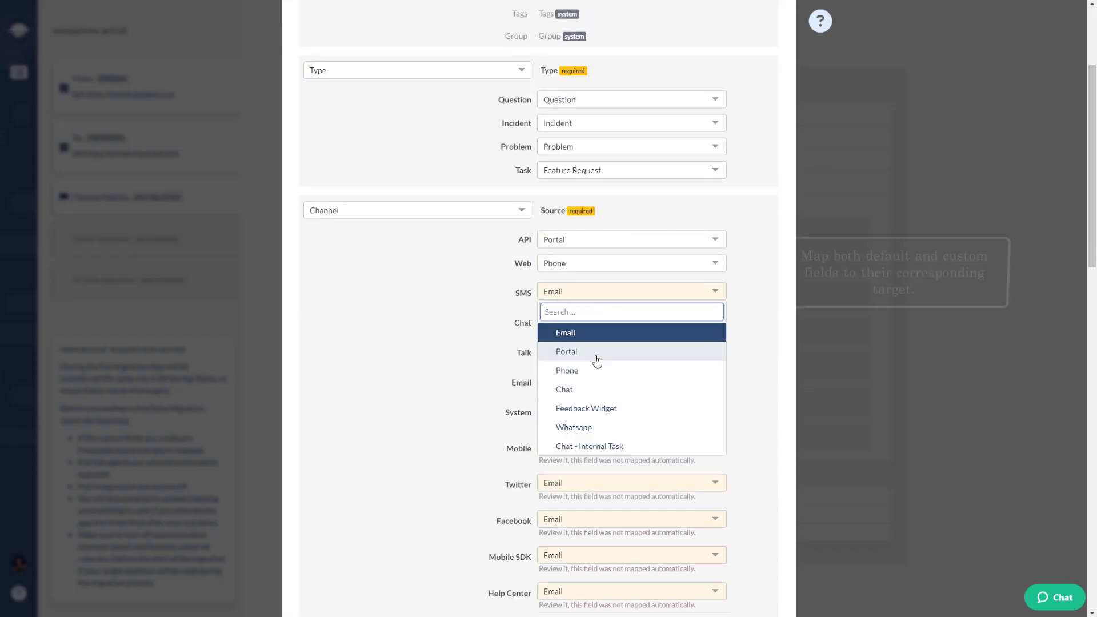
left_click(595, 425)
left_click(563, 337)
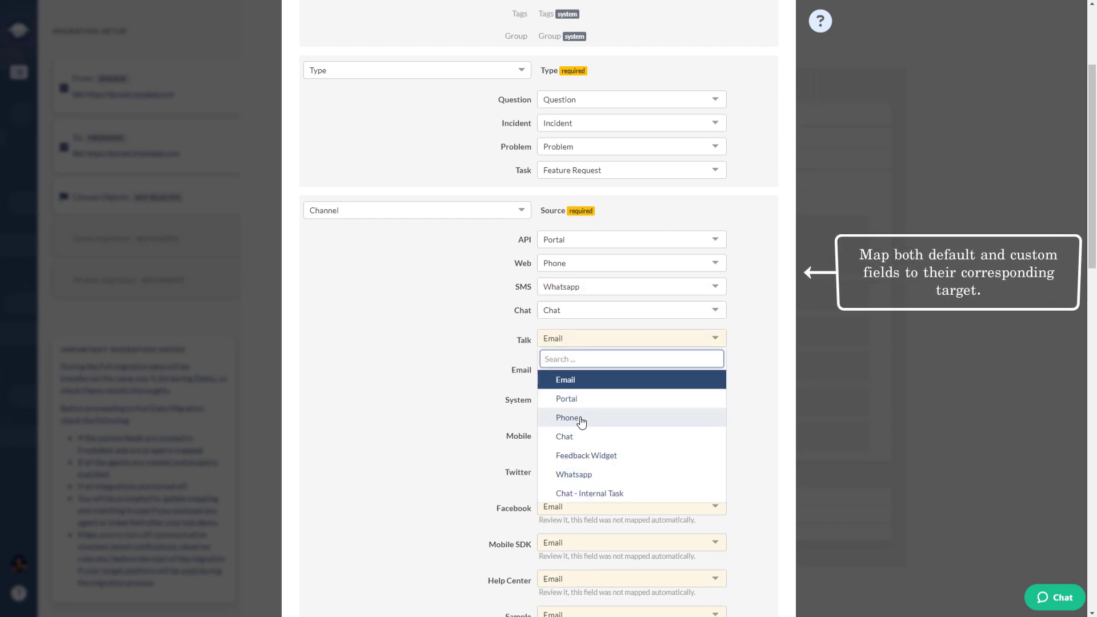
left_click(581, 433)
left_click(568, 386)
left_click(586, 502)
left_click(562, 405)
left_click(567, 483)
left_click(565, 432)
left_click(582, 530)
Map Facebook to Chat, Mobile SDK and Help Center to Feedback Widget, Sample to Email, Side conversation to Chat - Internal Task.
scroll(563, 387, "down", 3)
left_click(563, 280)
left_click(565, 377)
left_click(560, 308)
left_click(586, 424)
left_click(577, 326)
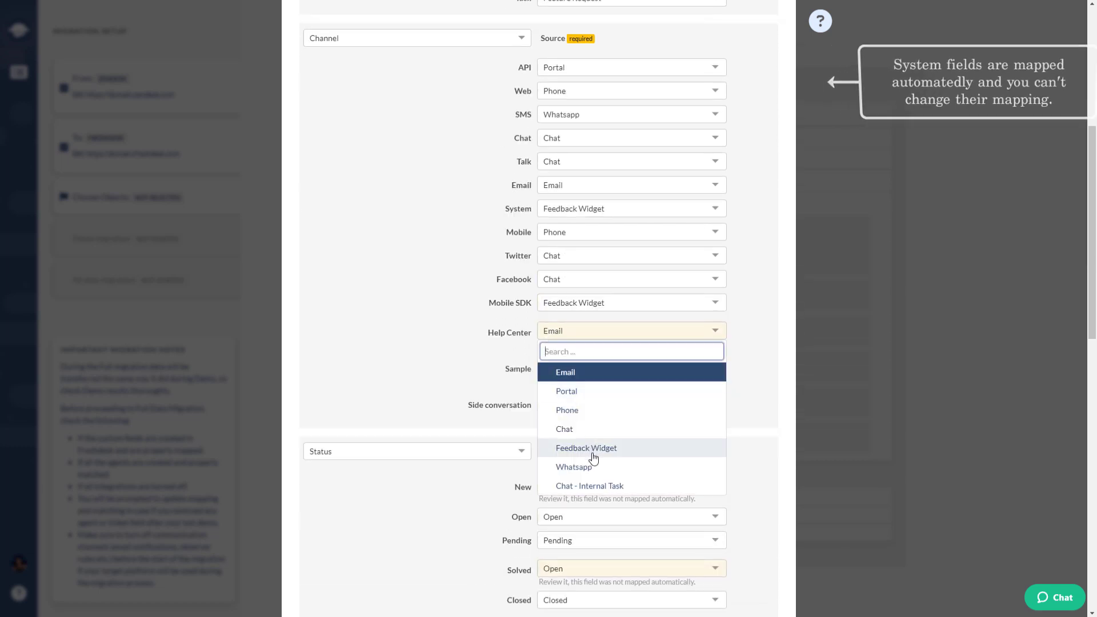
left_click(587, 447)
left_click(572, 354)
left_click(567, 396)
left_click(572, 374)
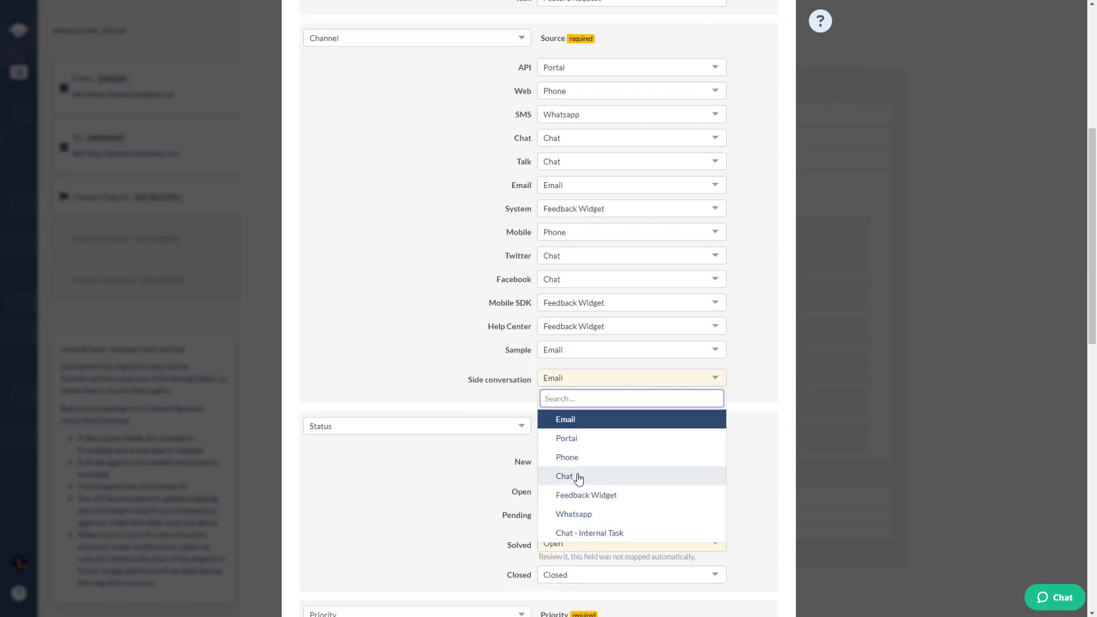
left_click(577, 533)
Map status New to Open, Solved to Resolved, and Normal priority to Medium.
left_click(554, 451)
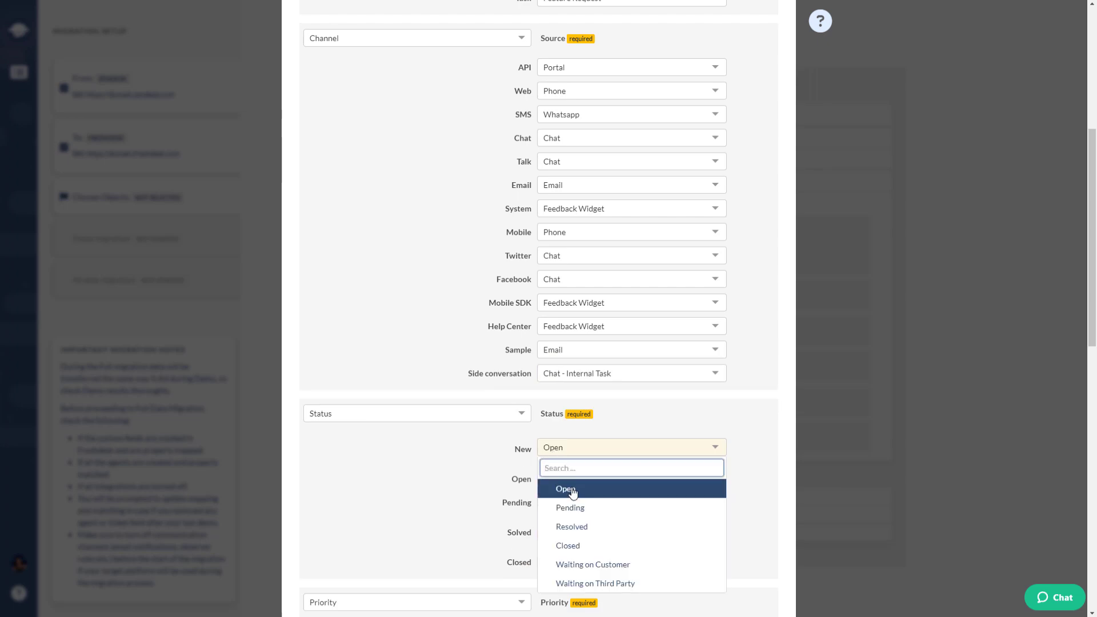
left_click(572, 491)
scroll(625, 399, "down", 4)
left_click(562, 286)
left_click(574, 367)
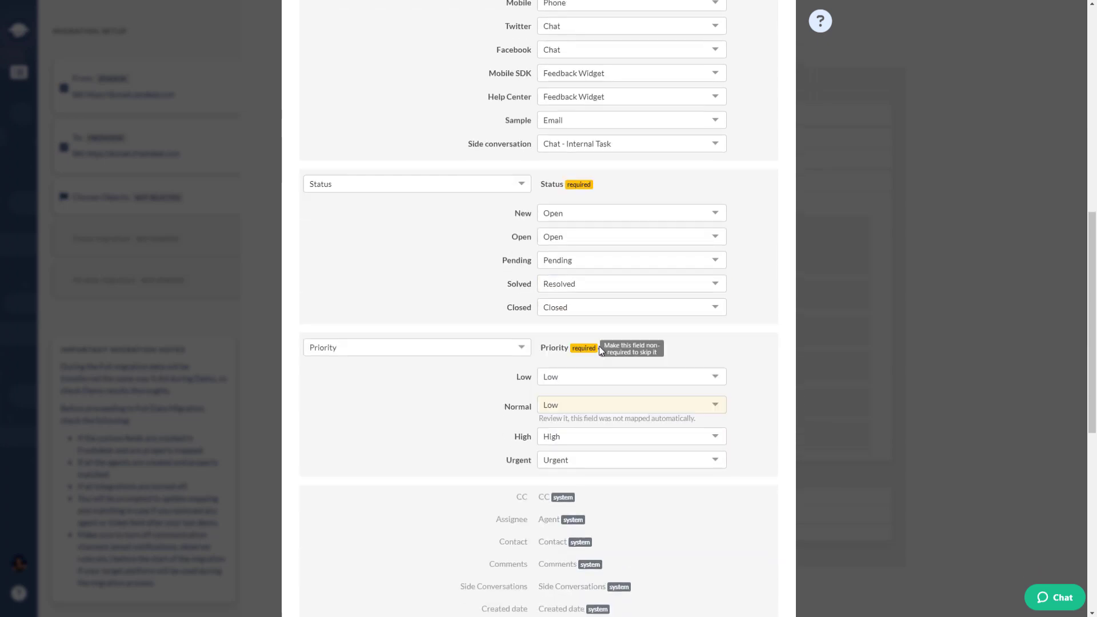
left_click(556, 405)
left_click(580, 462)
scroll(516, 424, "down", 7)
Map Custom Text Field to Custom Paragraph Field and Custom Drop-down Field to Custom Select List Field.
scroll(489, 367, "down", 1)
left_click(479, 428)
left_click(393, 357)
left_click(517, 474)
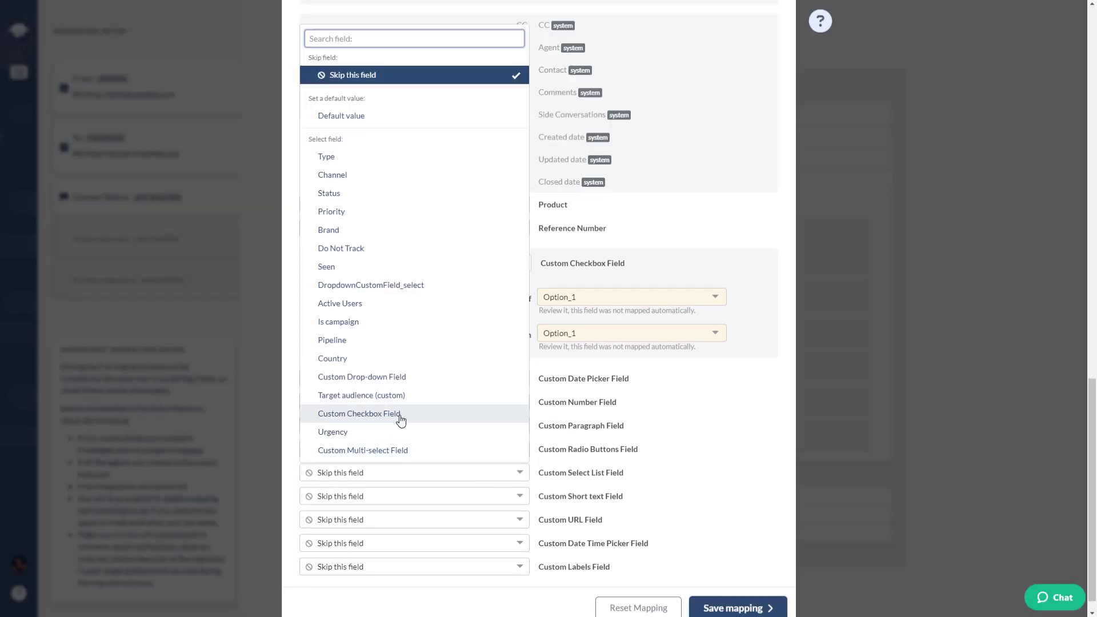
left_click(365, 378)
Pair drop-down Value 02 with OPTION_2 and Value 03 with OPTION_3.
scroll(514, 412, "down", 2)
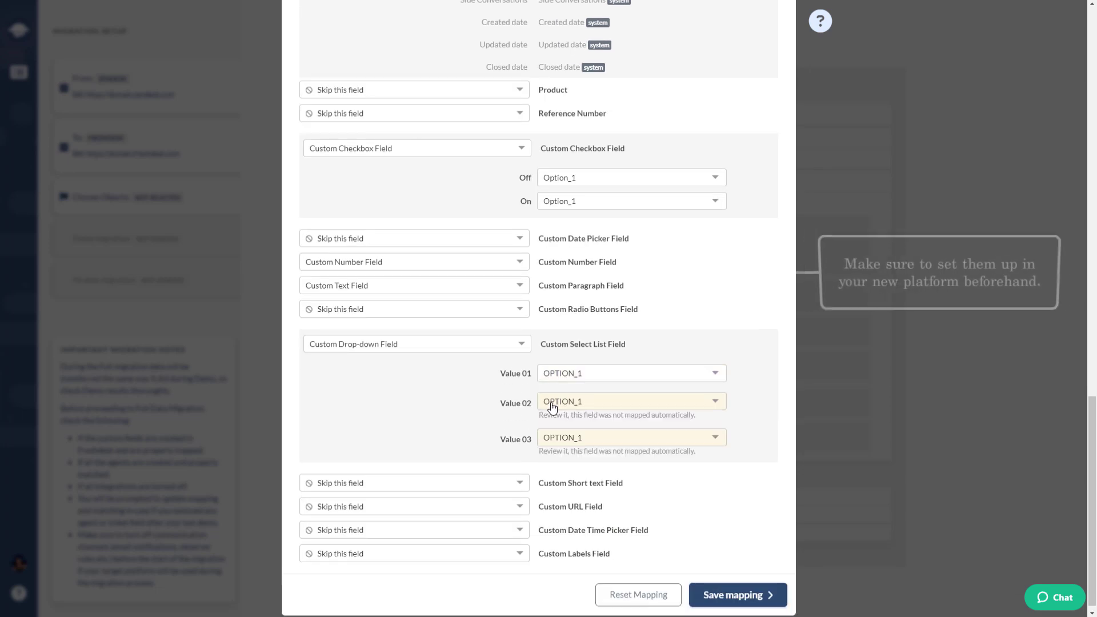
left_click(552, 407)
left_click(566, 434)
left_click(565, 437)
left_click(539, 485)
Map Custom Multi-line Field to Custom Short text Field and Custom Date Field to Custom Date Time Picker Field.
left_click(517, 482)
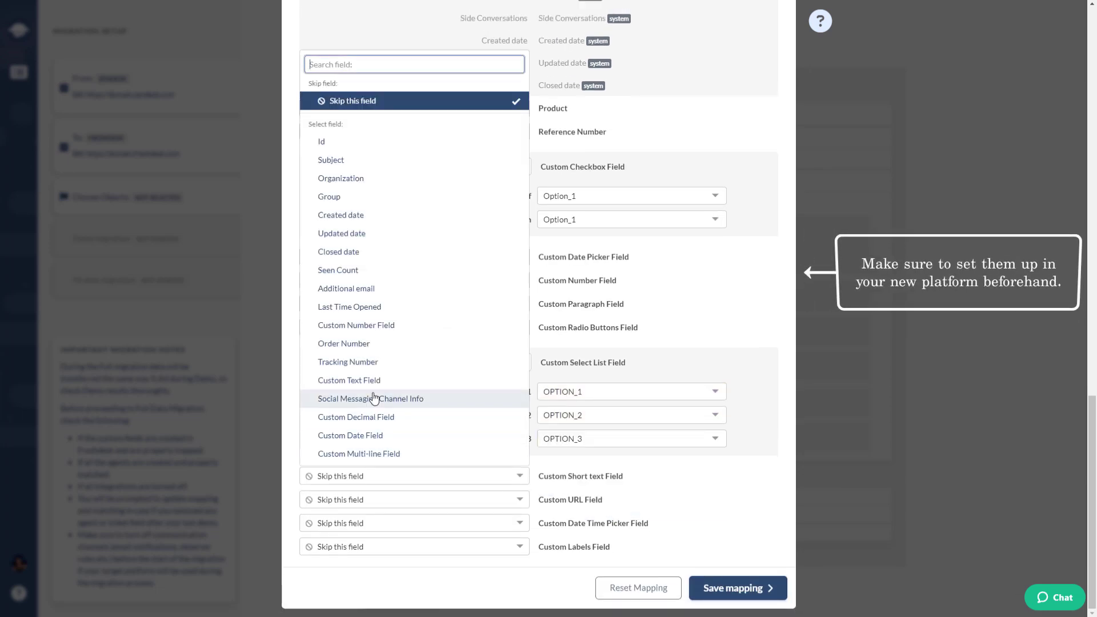
left_click(396, 451)
left_click(448, 521)
left_click(468, 500)
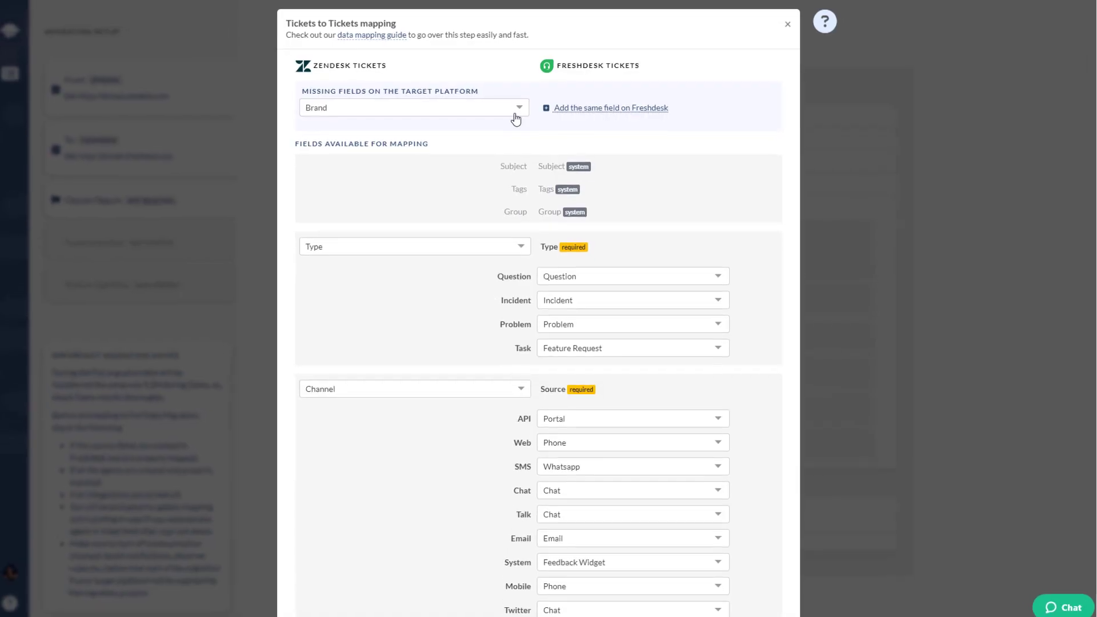
Add the missing Custom Decimal Field on Freshdesk, save the ticket mapping, and include Articles.
left_click(515, 120)
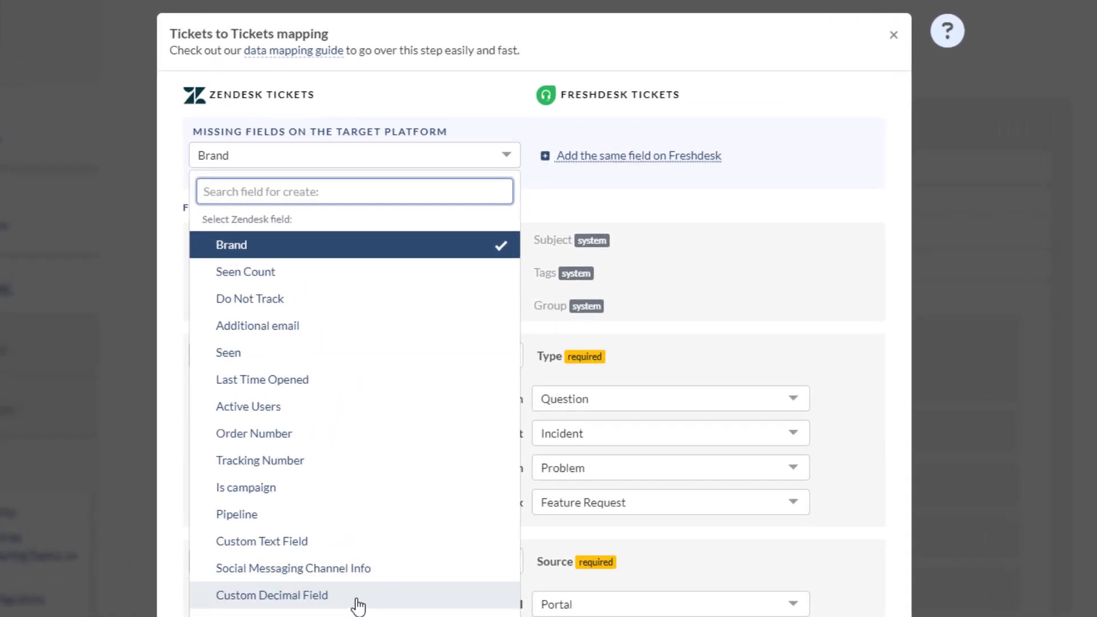
left_click(356, 604)
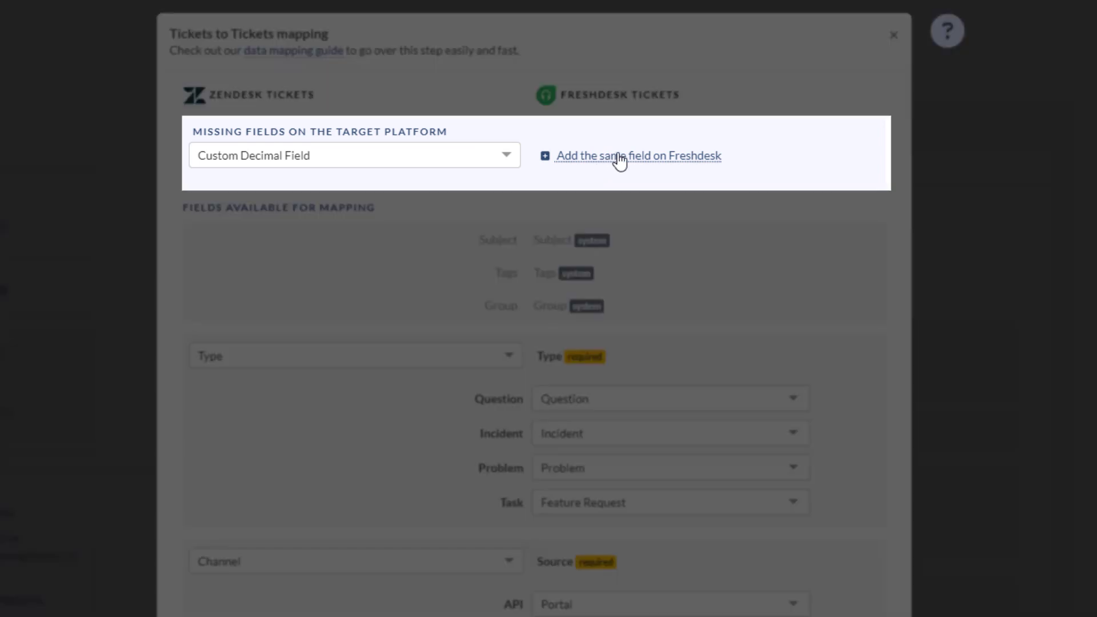
left_click(620, 160)
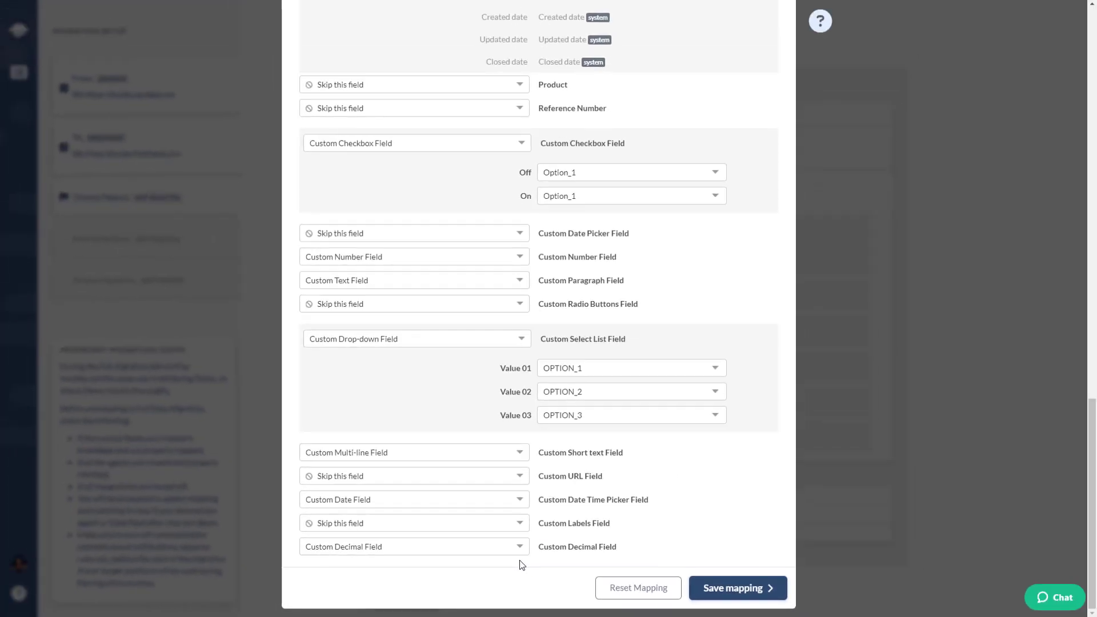
left_click(724, 589)
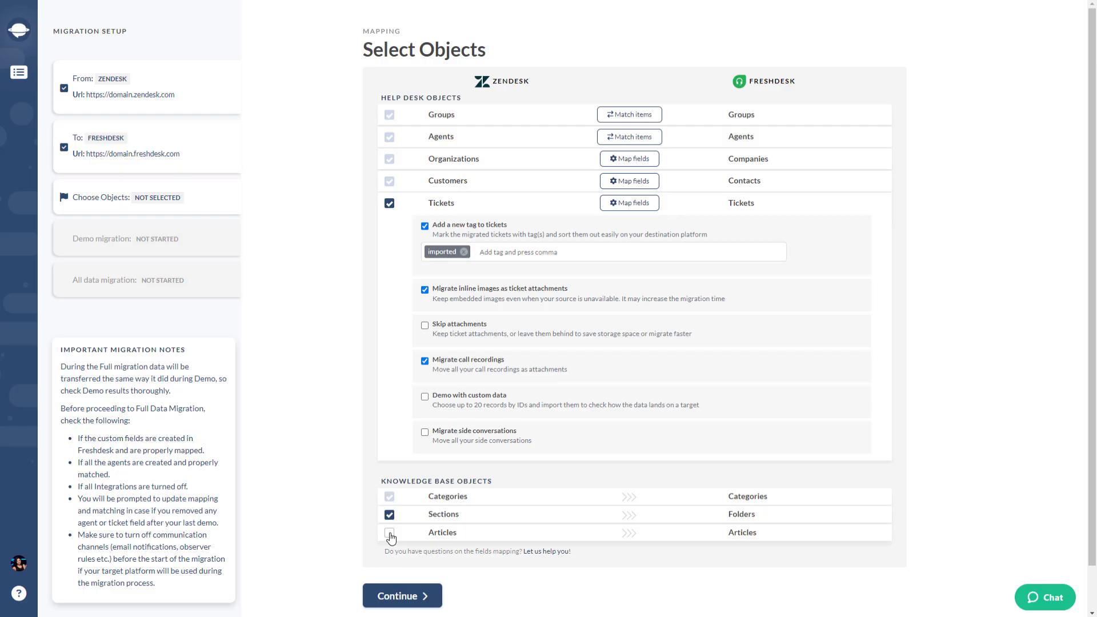
left_click(390, 533)
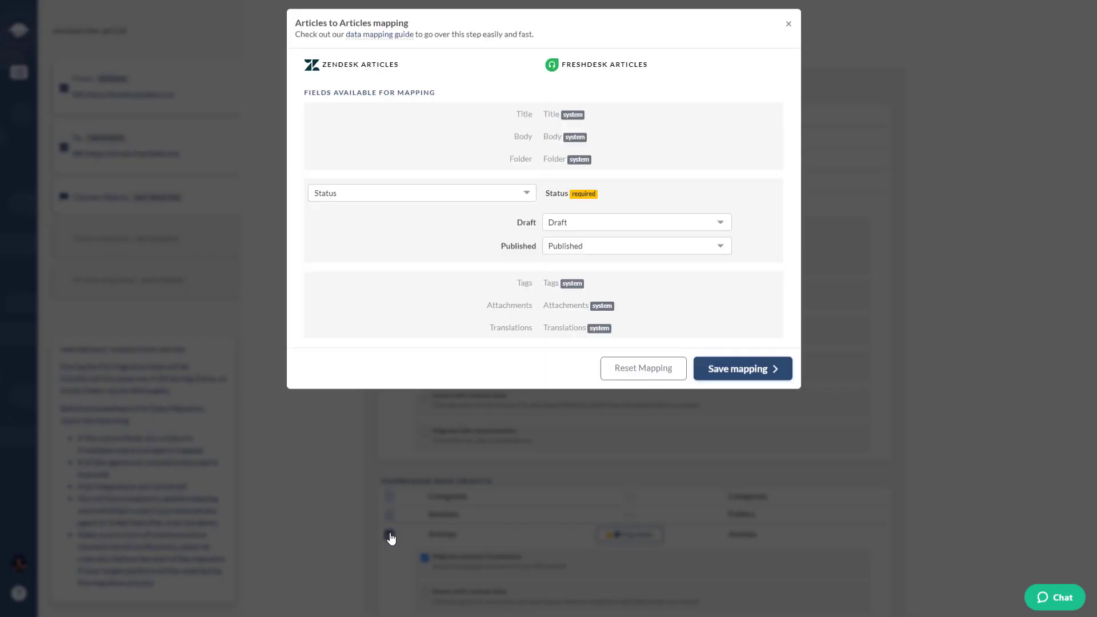
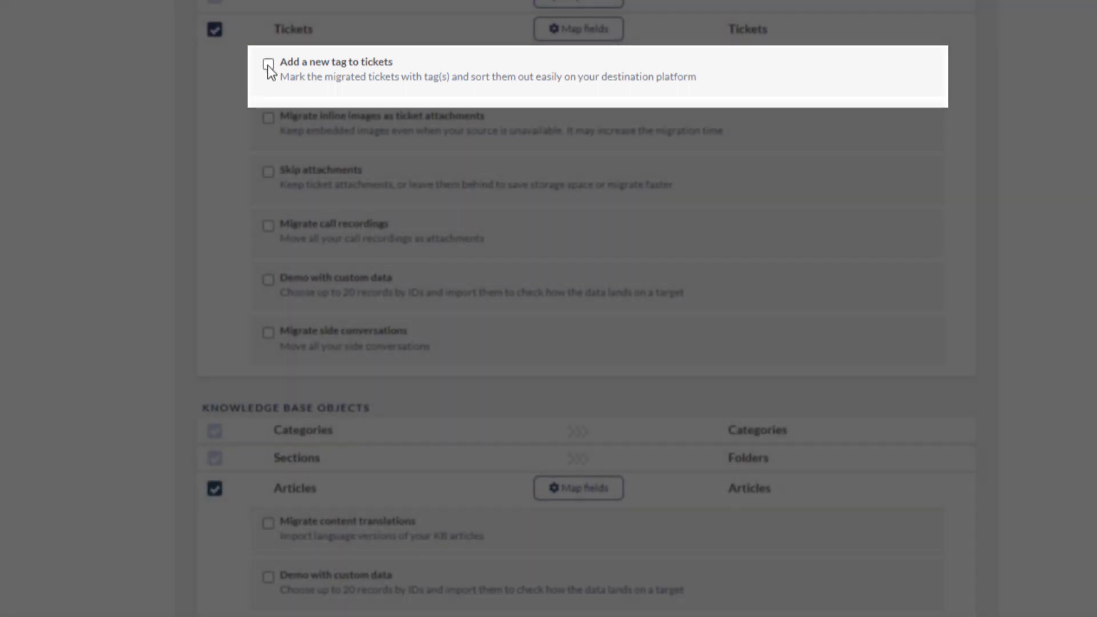
Tag the migrated tickets 'imported' and leave ticket attachments out of the migration.
left_click(268, 64)
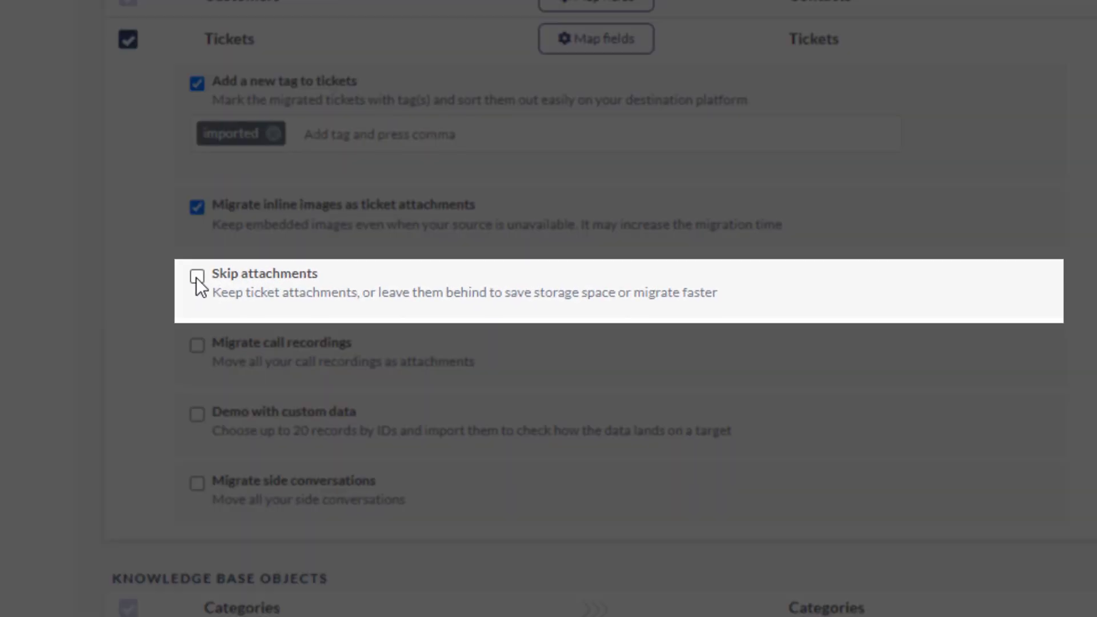
left_click(196, 277)
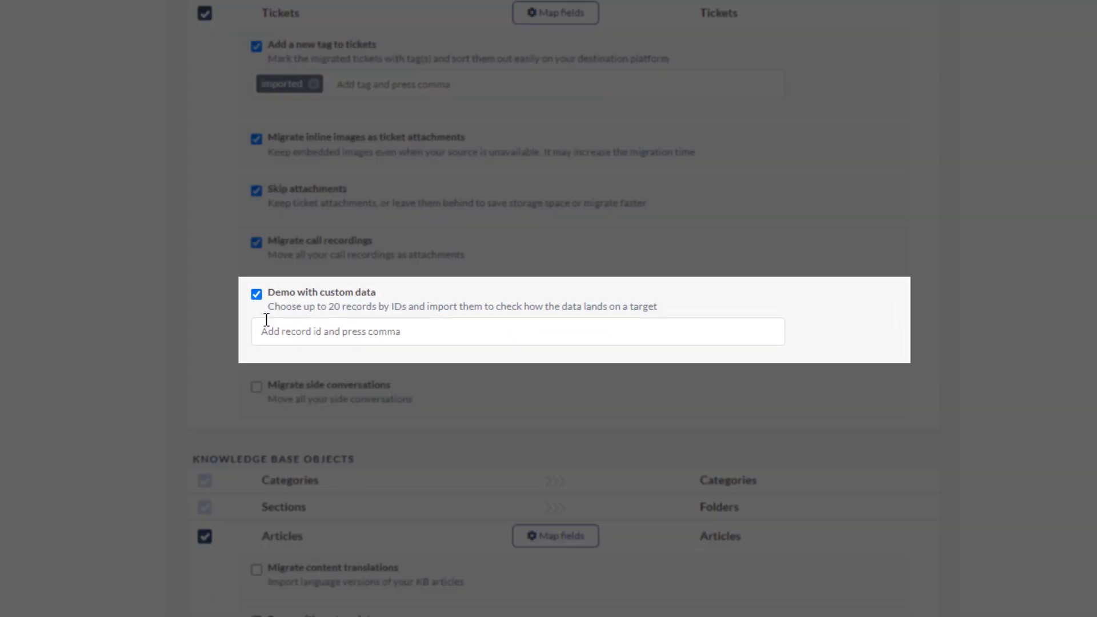
left_click(329, 362)
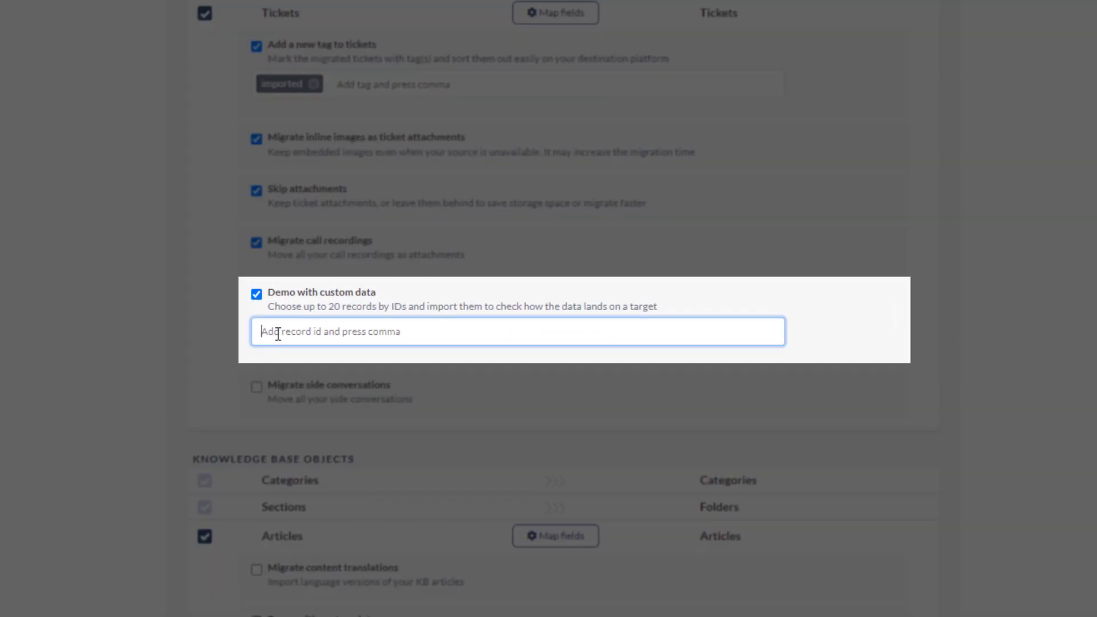
type("617375,617353,617148")
scroll(269, 388, "down", 3)
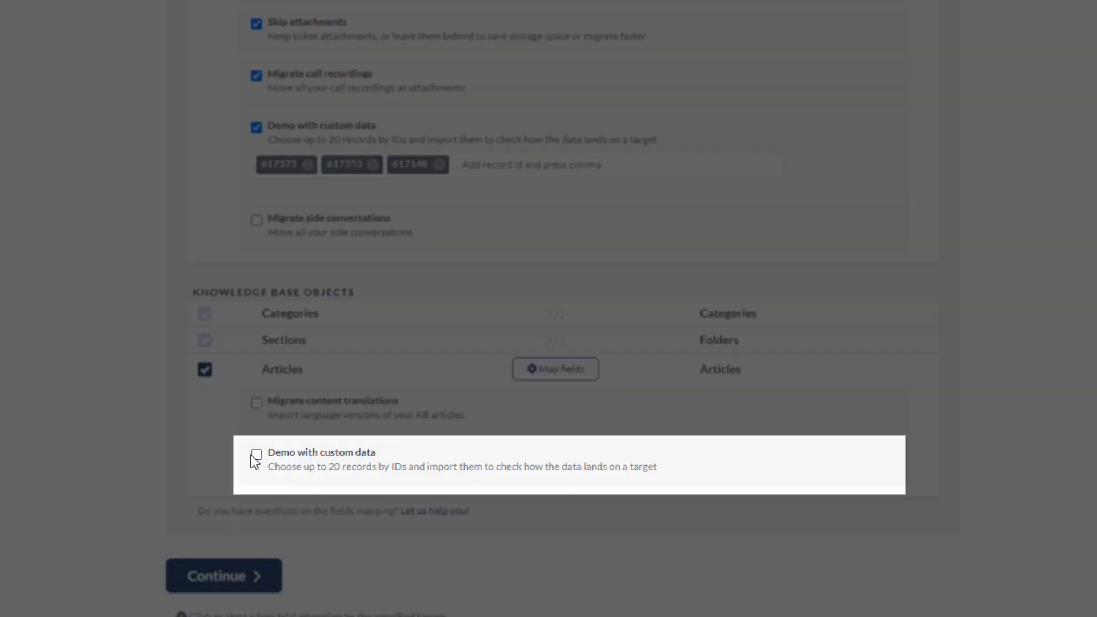
left_click(256, 455)
left_click(285, 490)
key("ctrl+v")
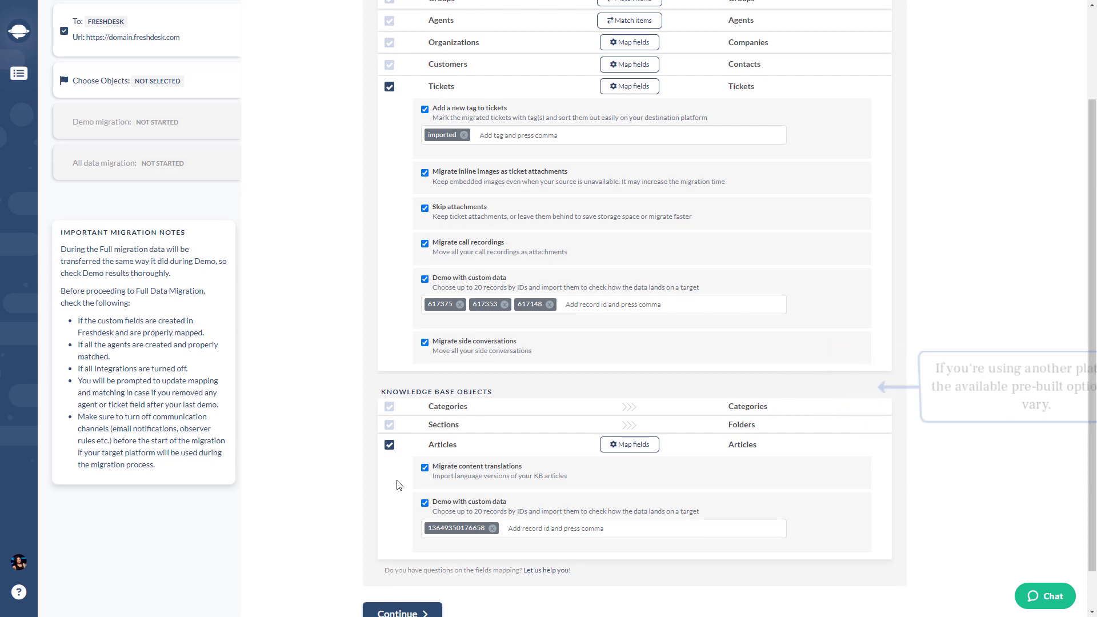
Start the free demo migration from the bottom of the options page.
scroll(399, 485, "down", 1)
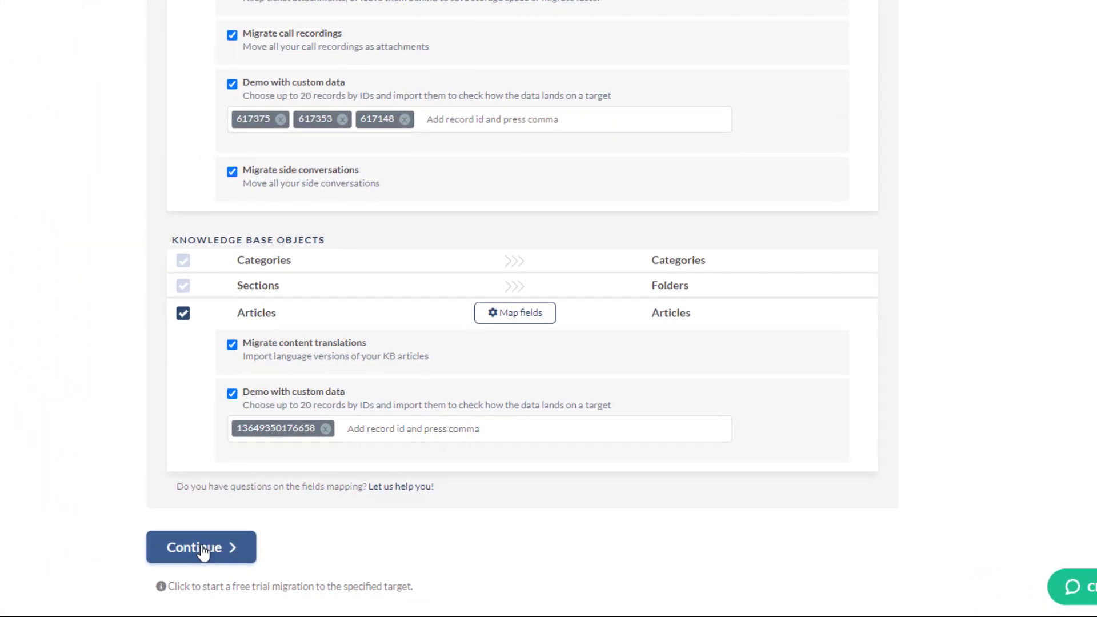
left_click(201, 549)
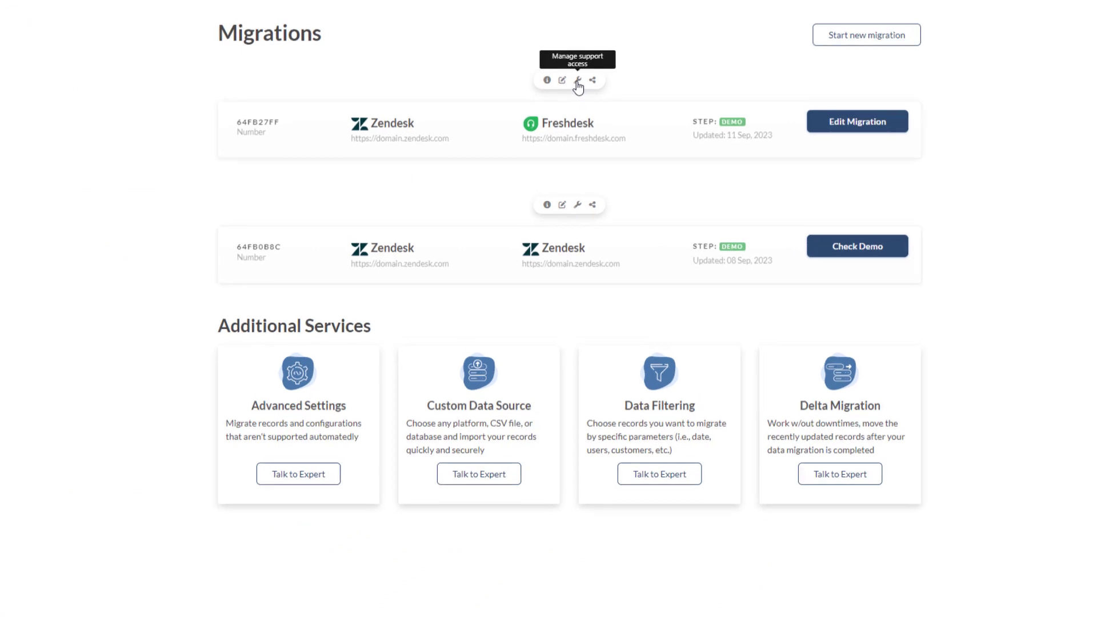
Allow support access, check the sharing options without changes, and label the migration main_migration.
left_click(578, 81)
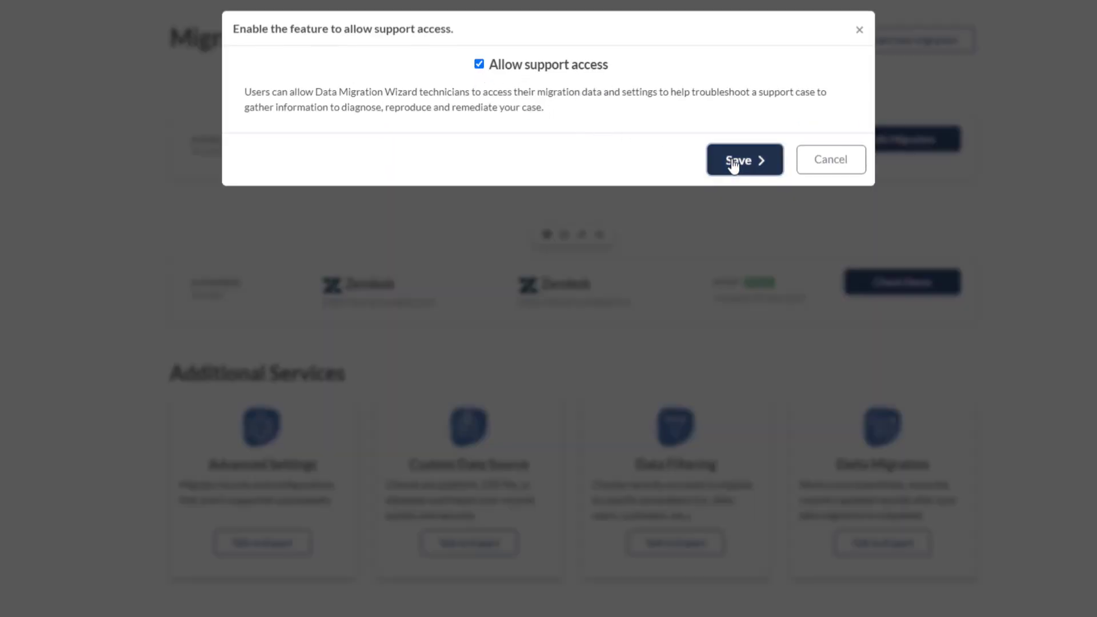
left_click(731, 162)
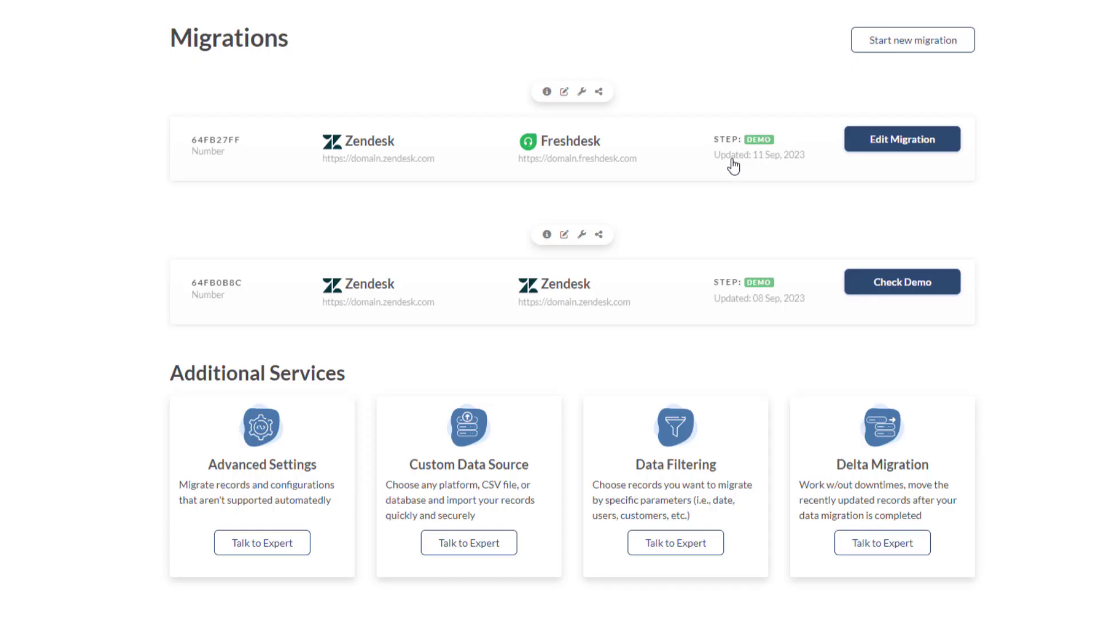
left_click(598, 92)
left_click(826, 177)
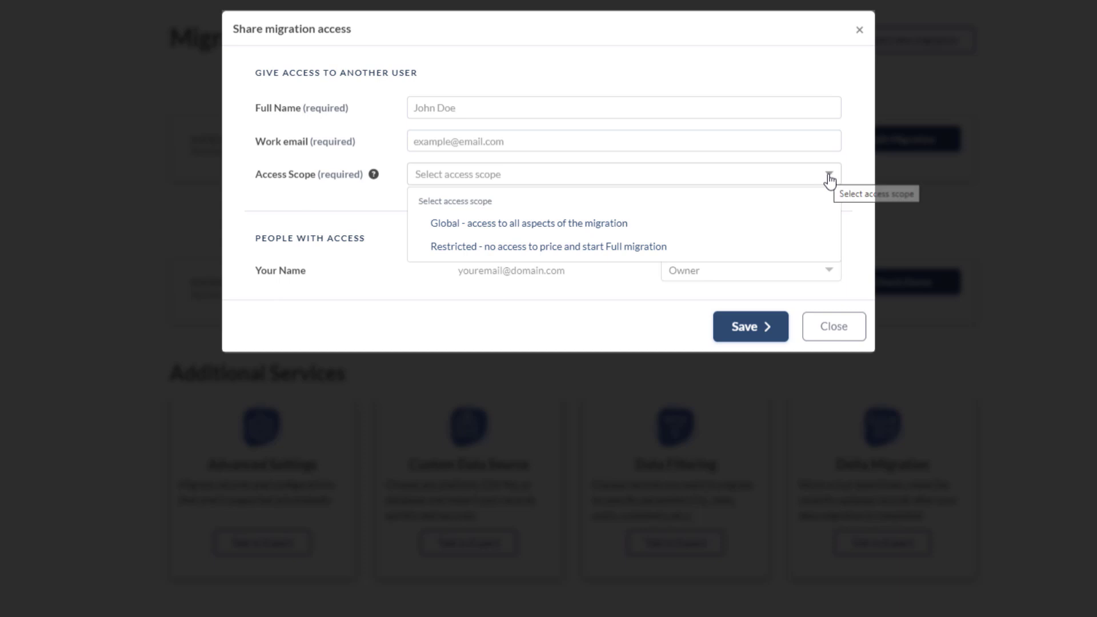
left_click(828, 179)
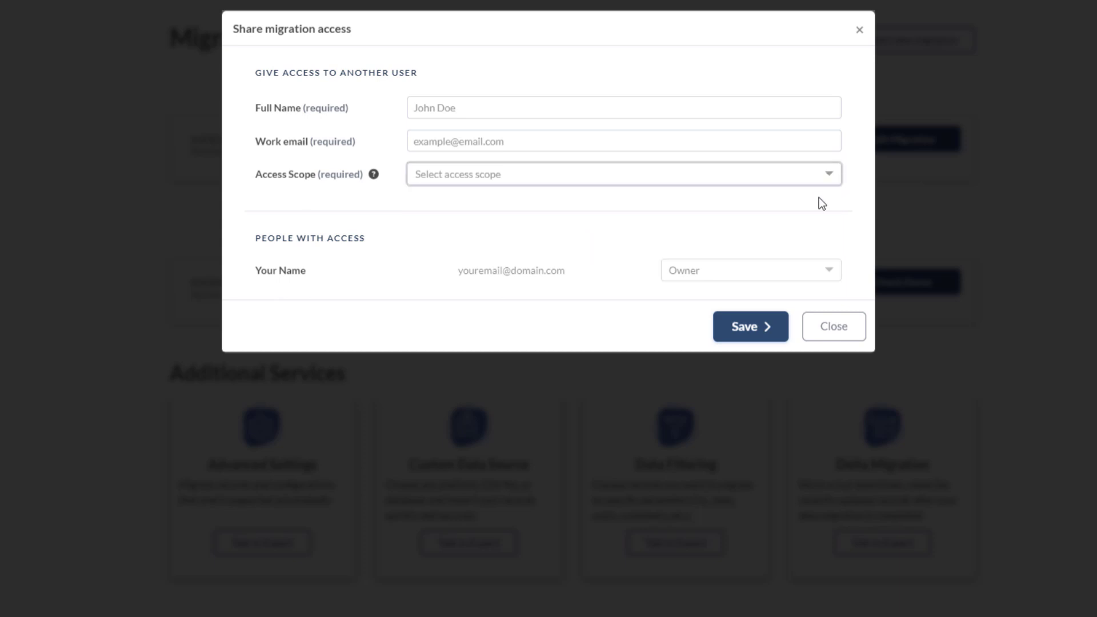
left_click(737, 329)
left_click(564, 92)
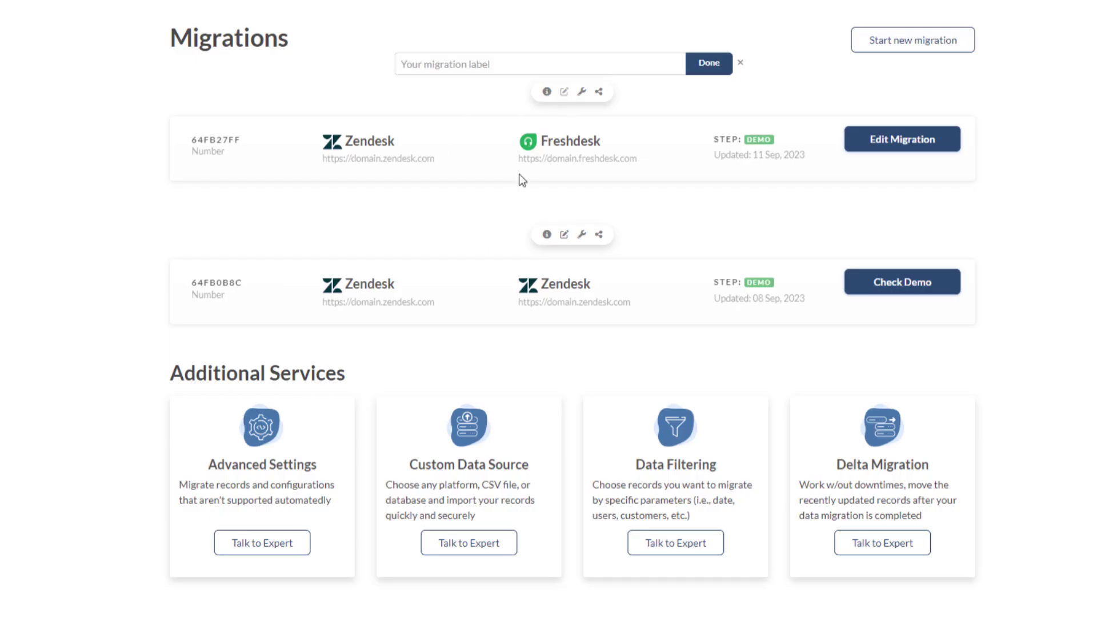
type("main_mi")
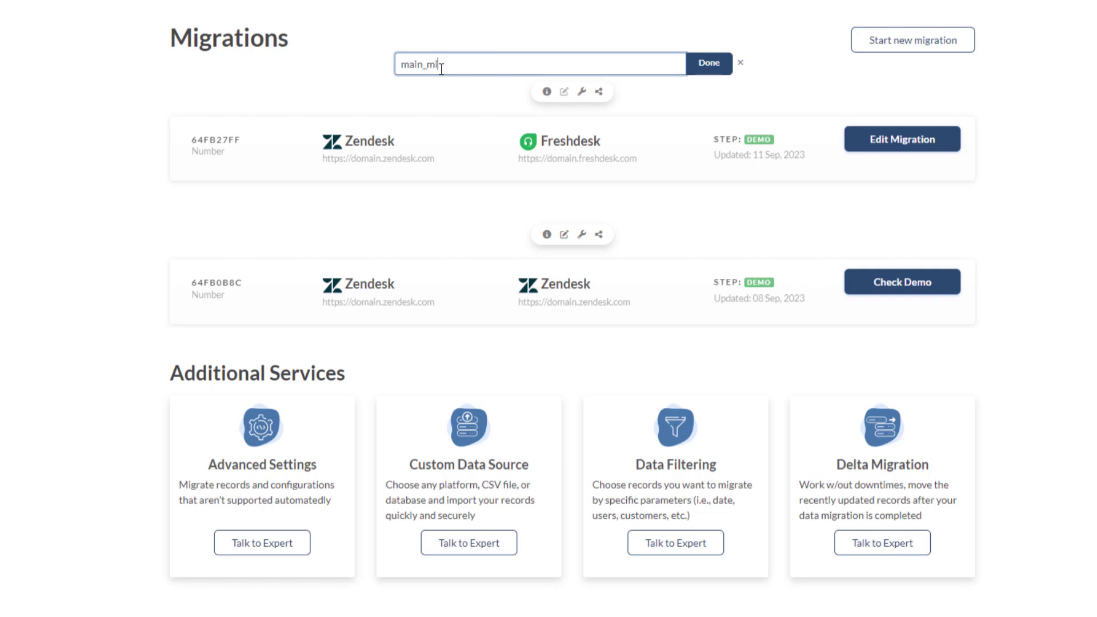
type("gration")
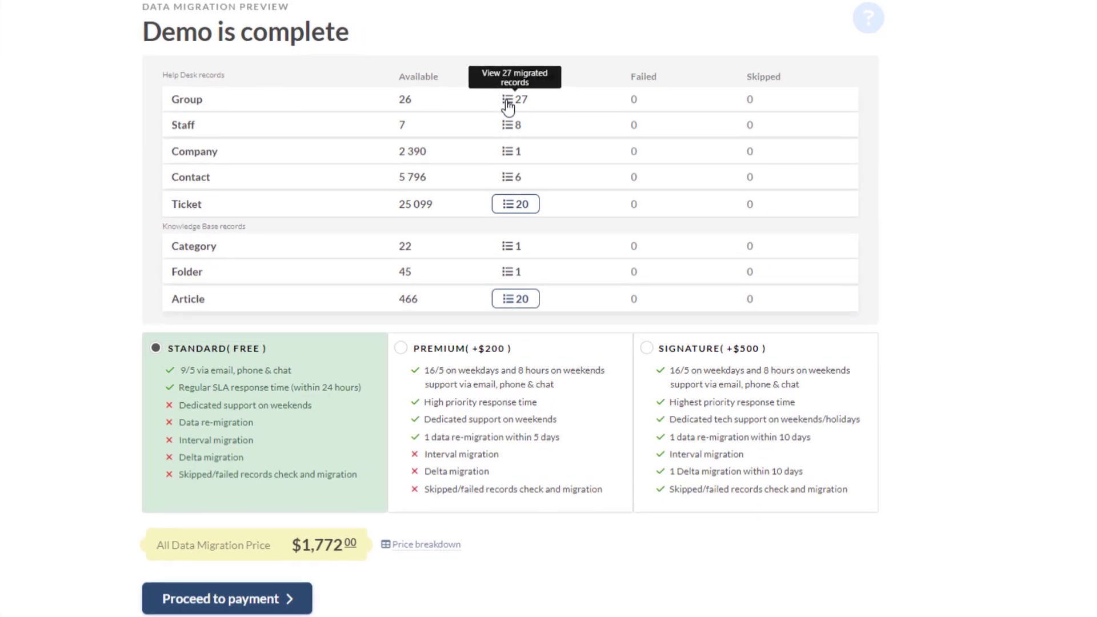
left_click(610, 100)
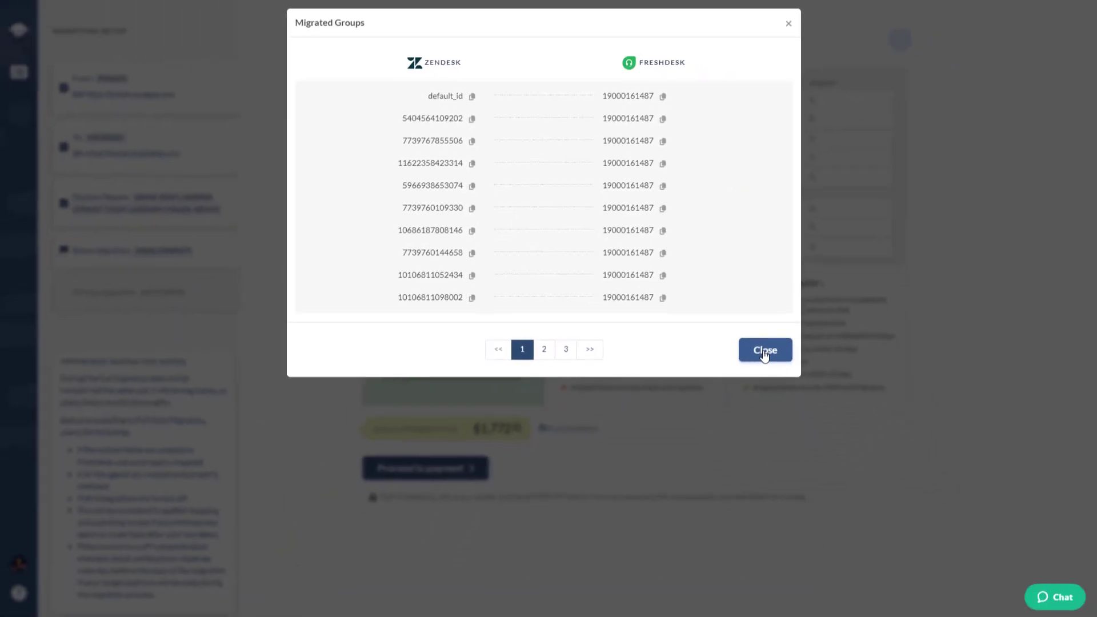
left_click(765, 351)
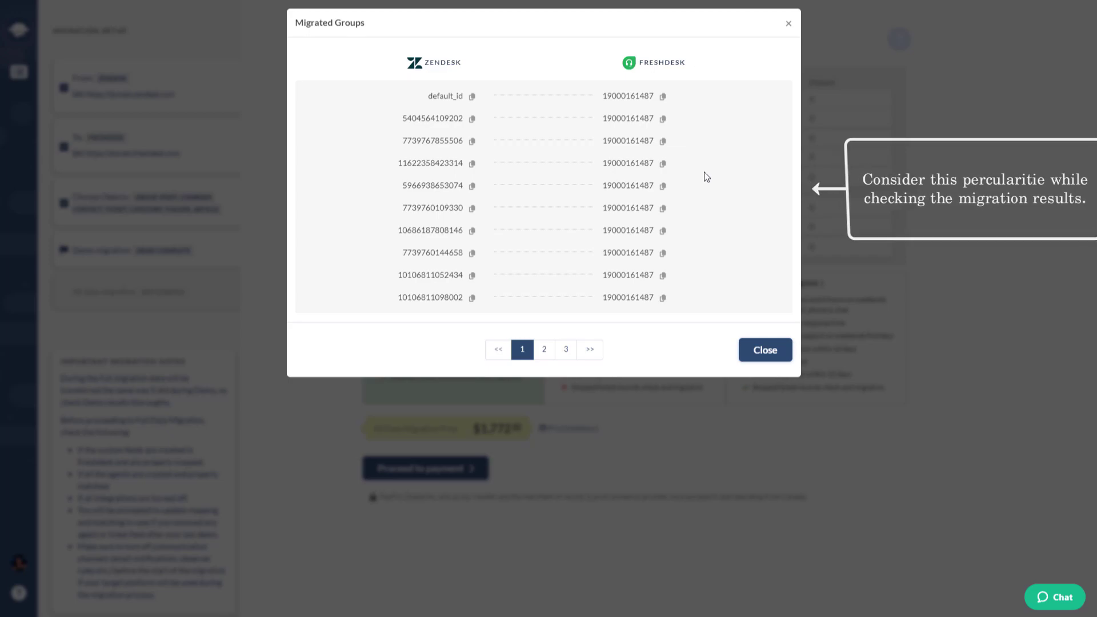
key("Escape")
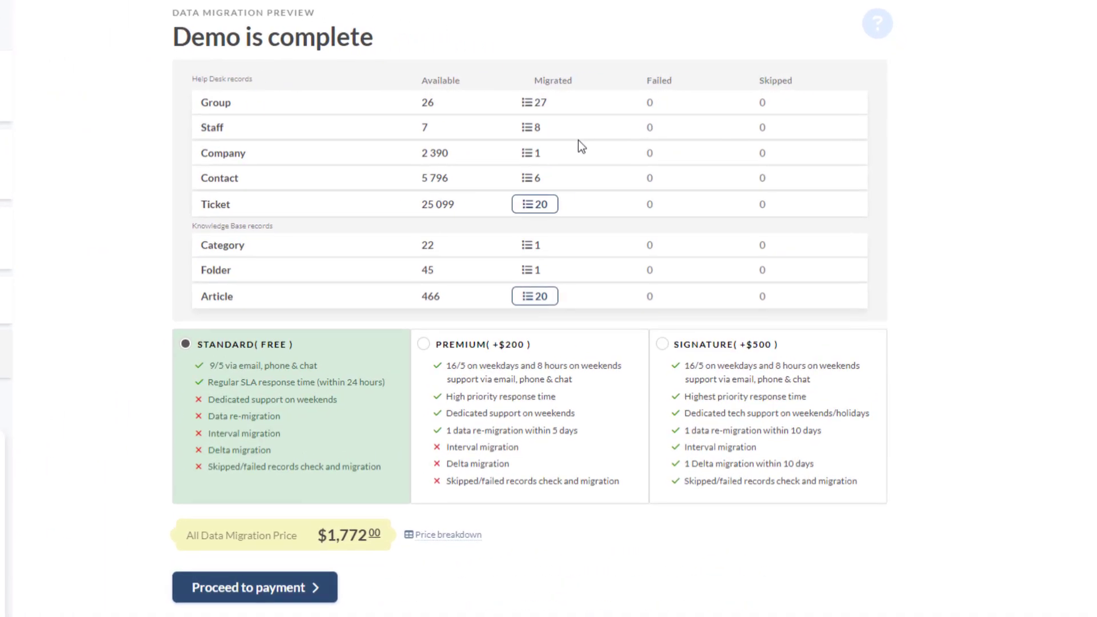
left_click(576, 123)
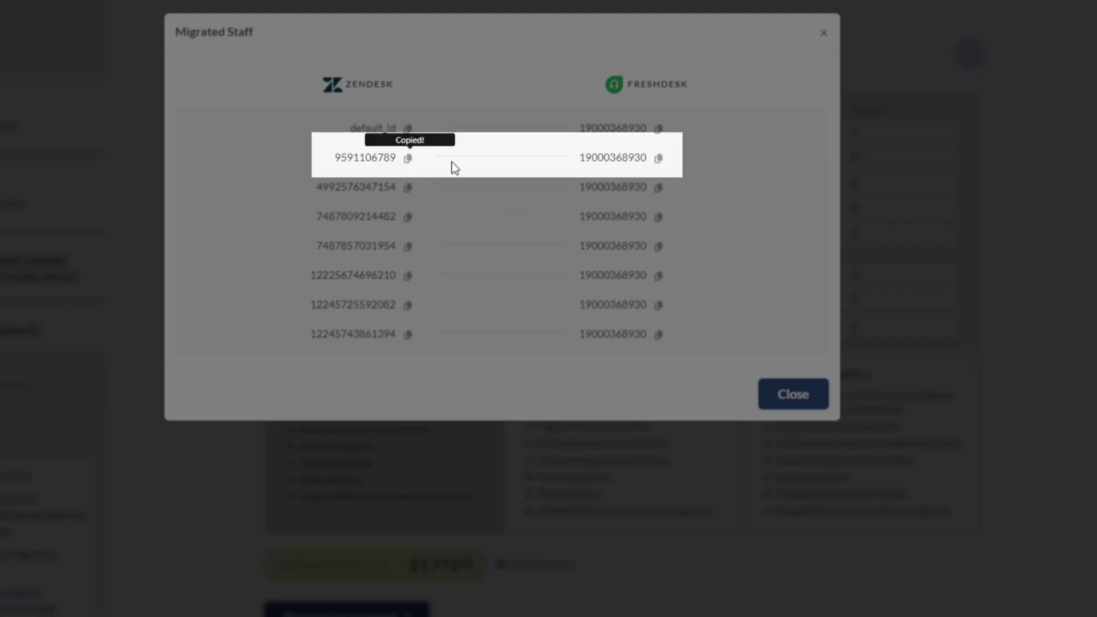
left_click(659, 160)
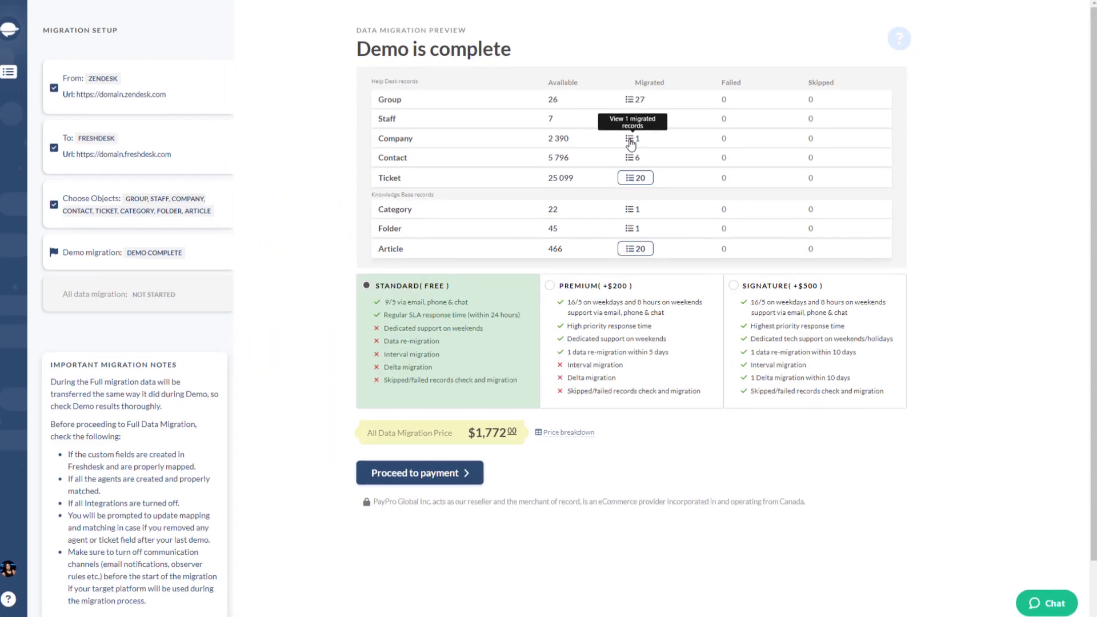
left_click(632, 140)
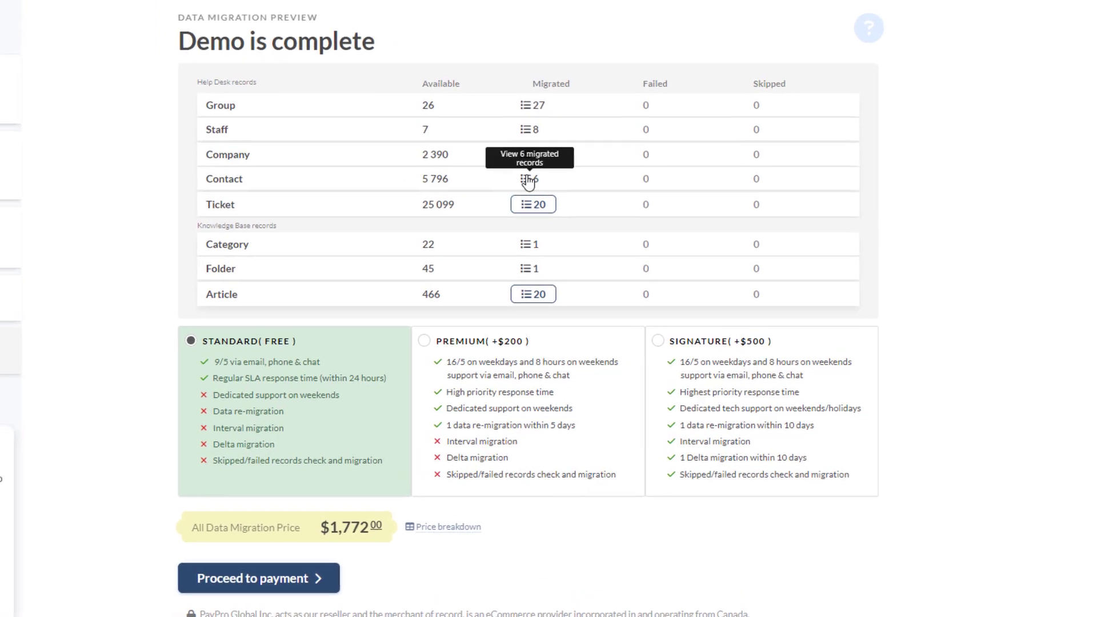
left_click(525, 174)
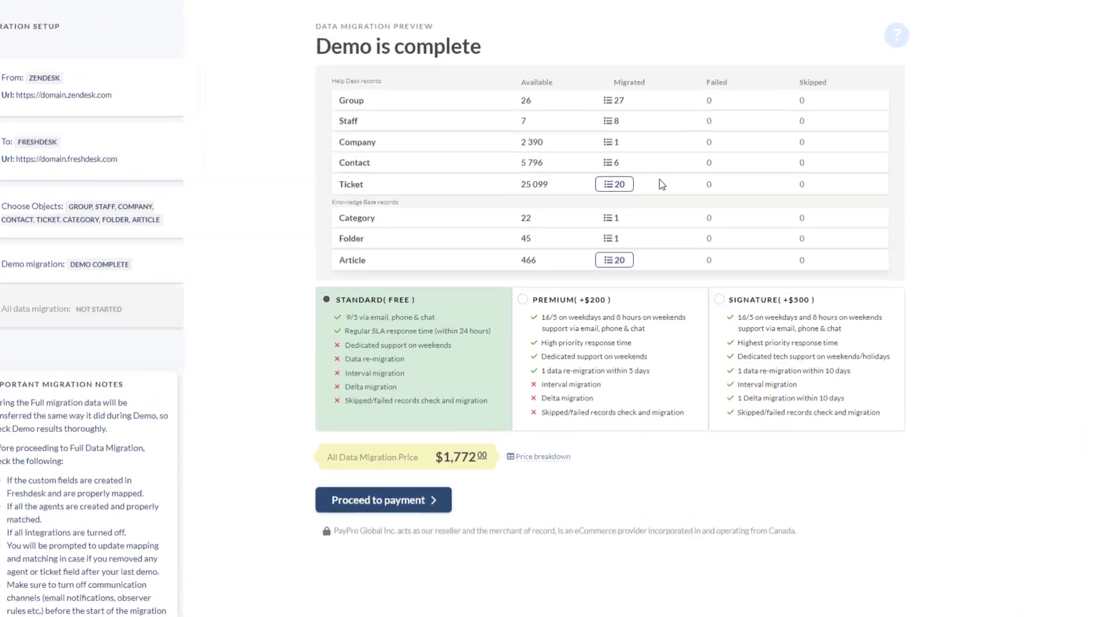
left_click(574, 216)
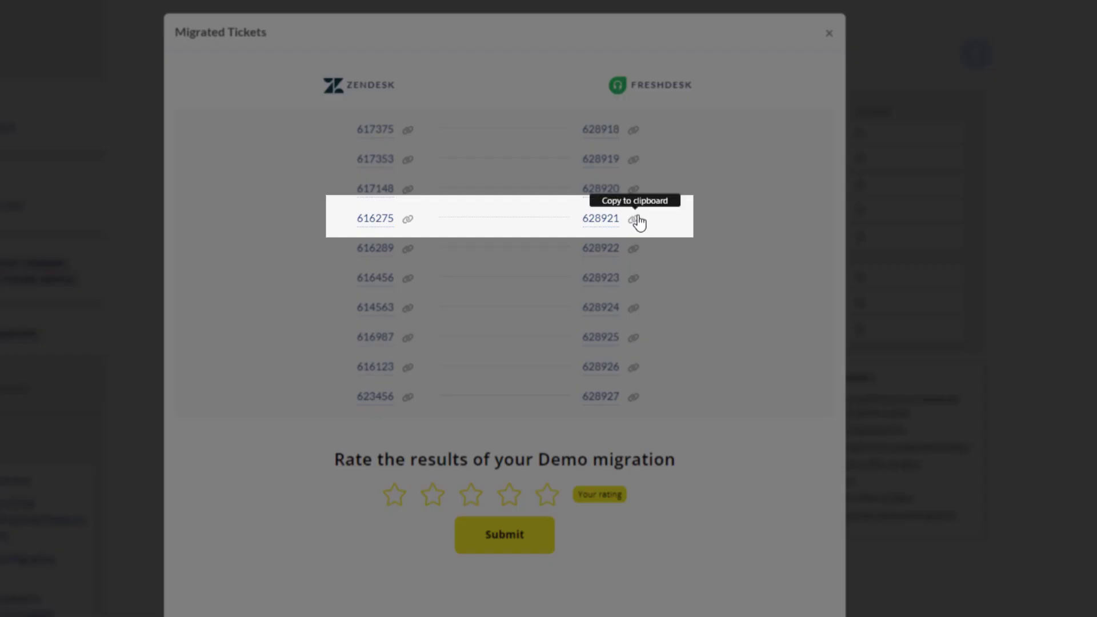
left_click(633, 219)
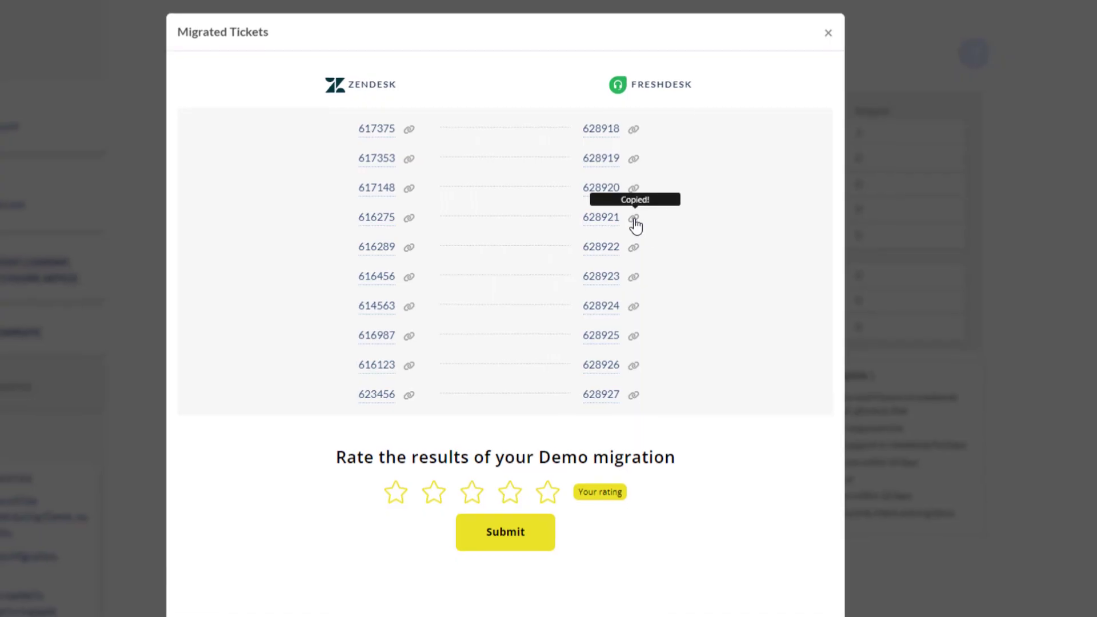
left_click(773, 548)
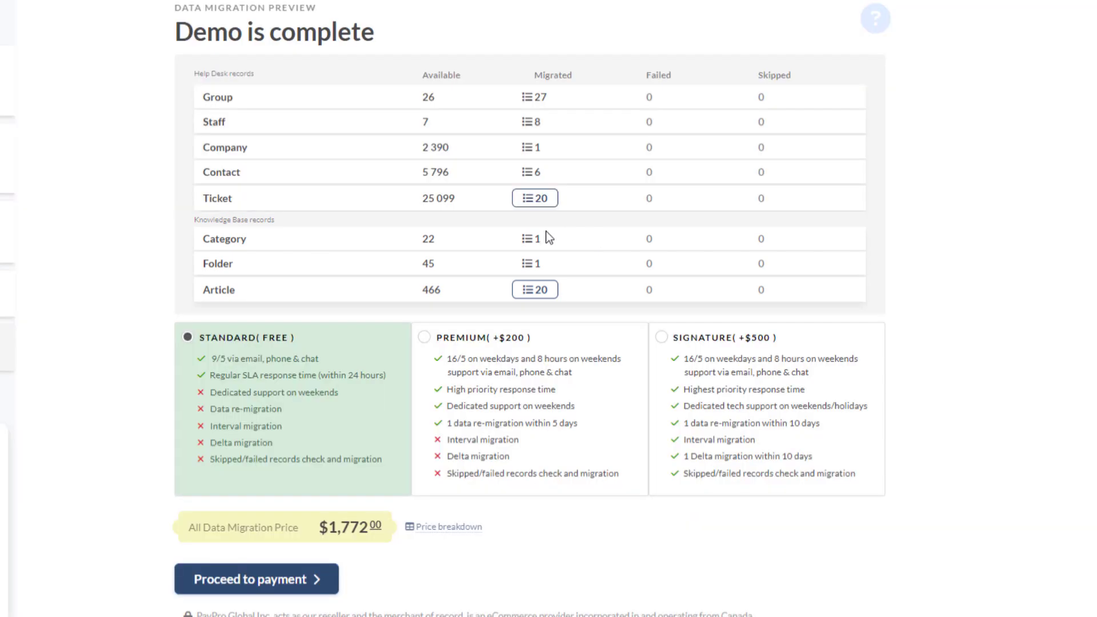
left_click(531, 239)
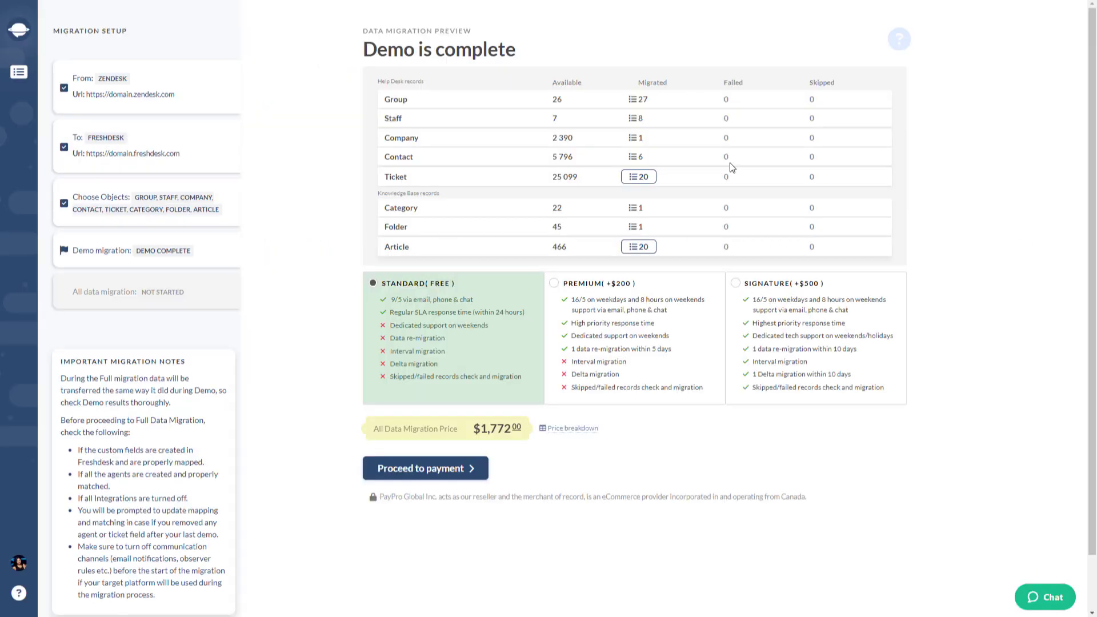
left_click(635, 227)
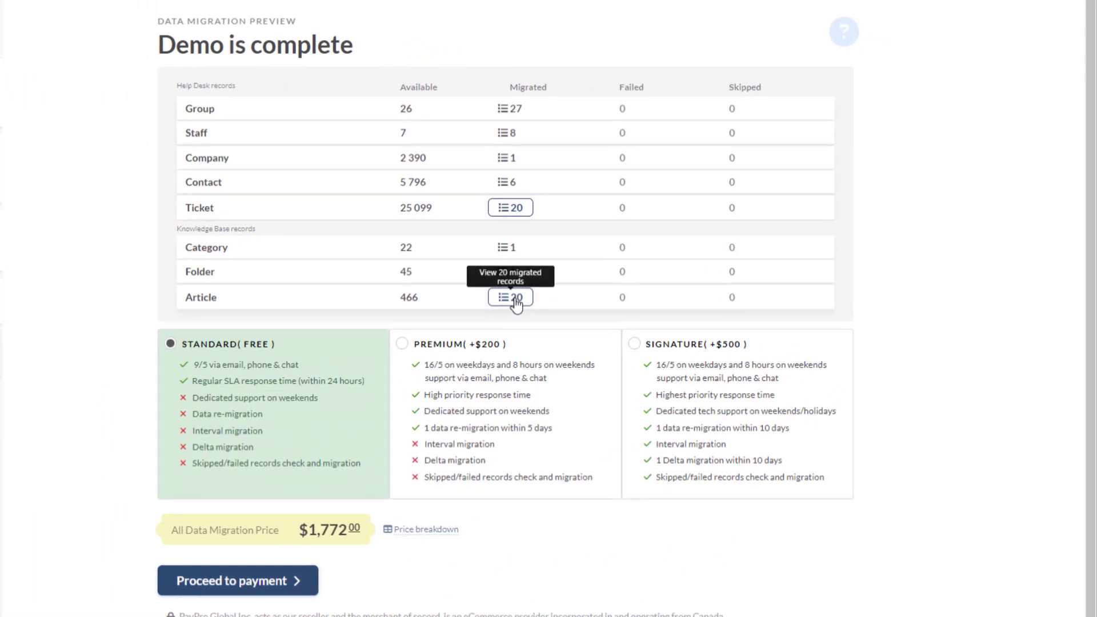
Review the list of 20 migrated articles, then close it.
left_click(514, 299)
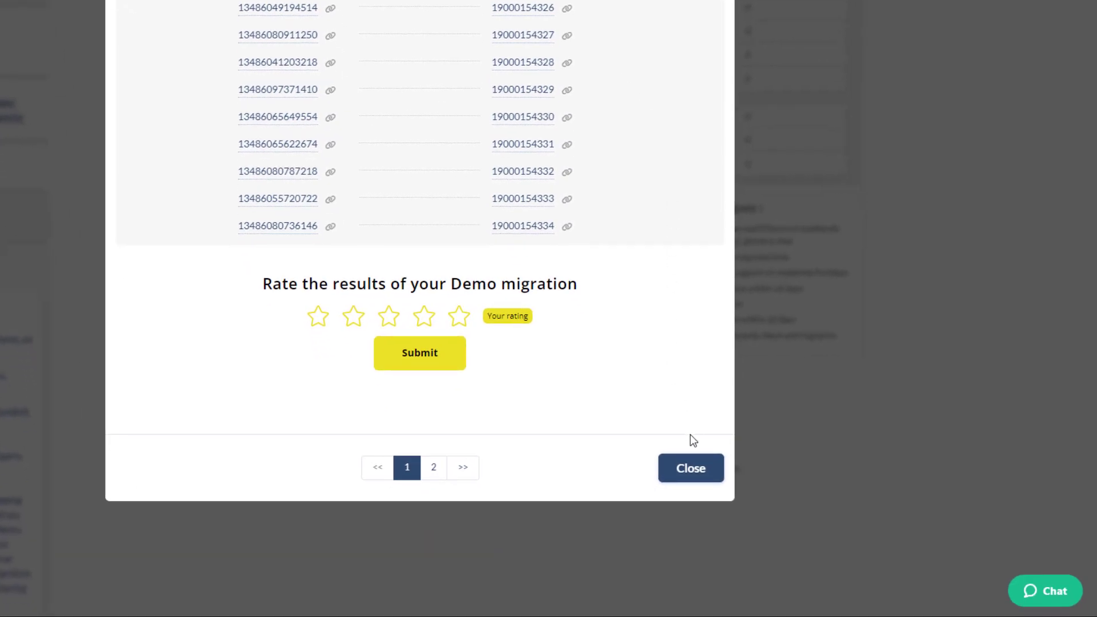
left_click(703, 472)
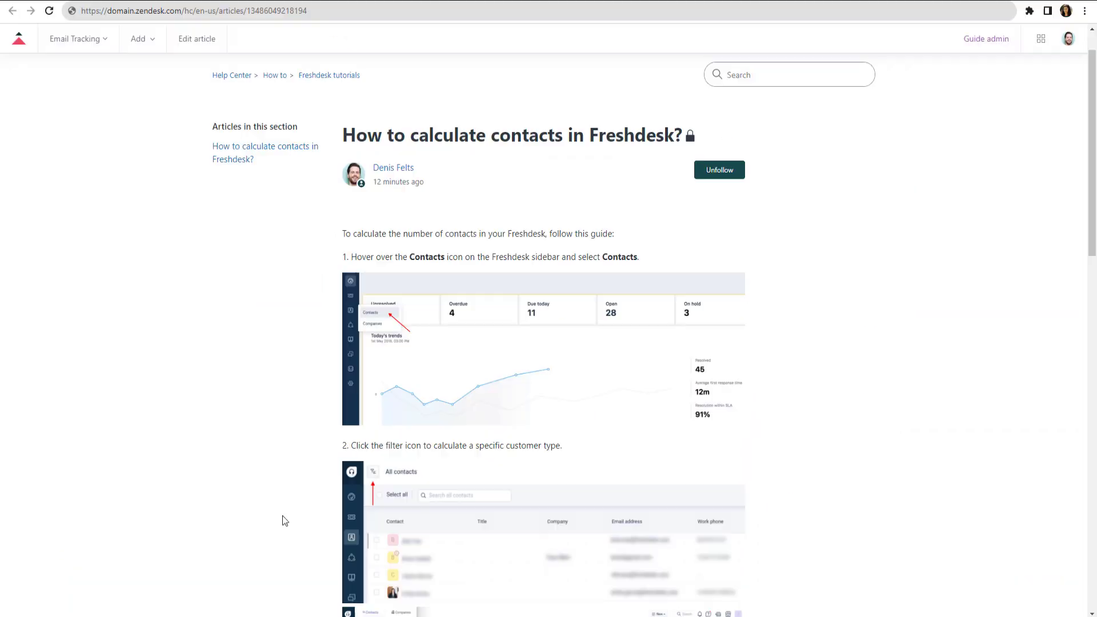